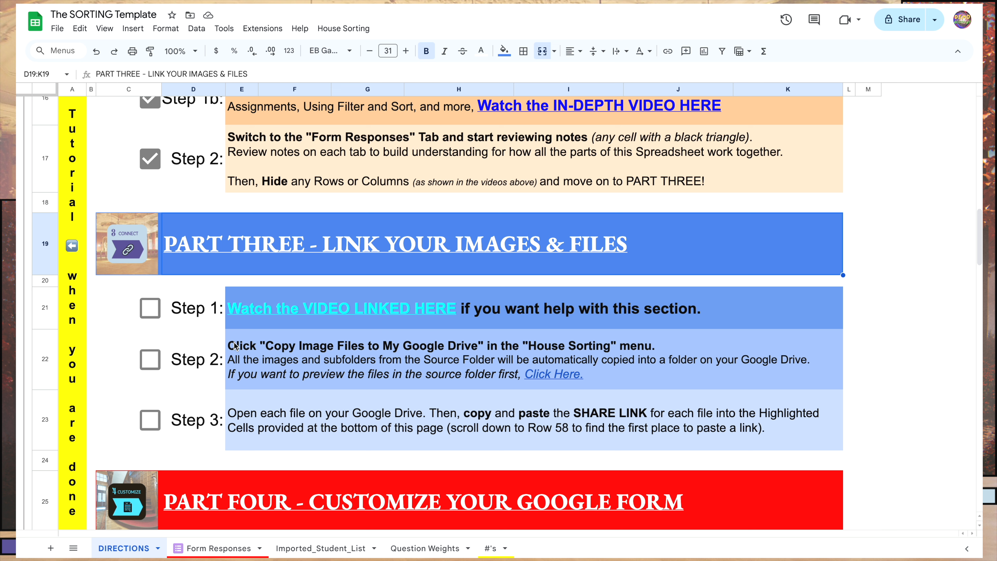
Preview the source image folder linked in Step 2 of Part Three, and return to the DIRECTIONS sheet
left_click(195, 358)
left_click(549, 376)
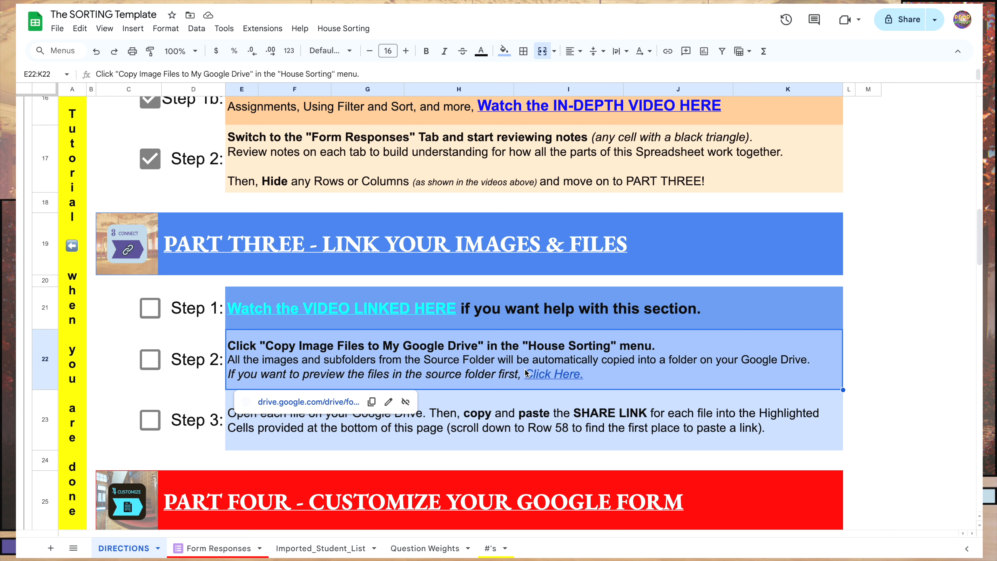
left_click(337, 403)
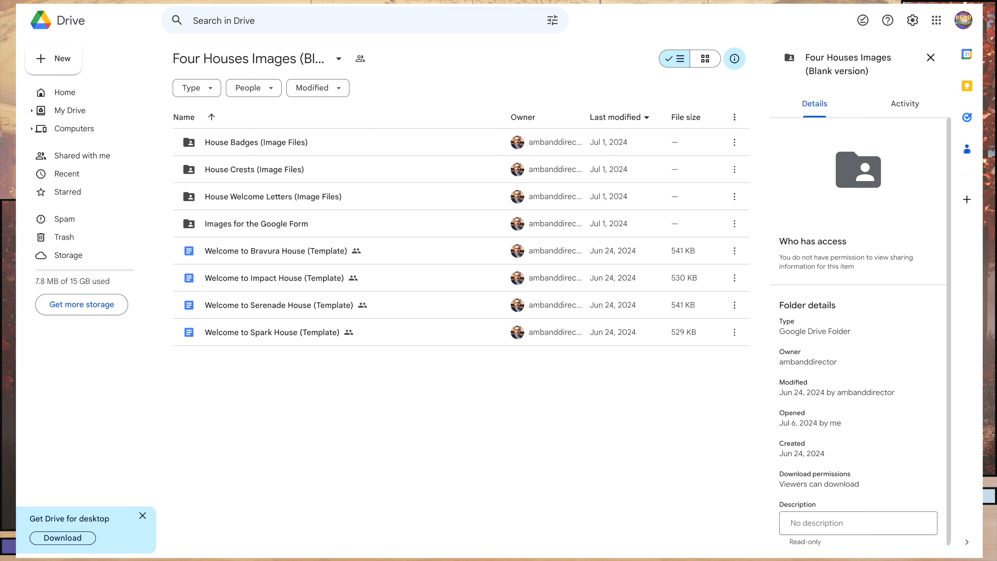
left_click(78, 2)
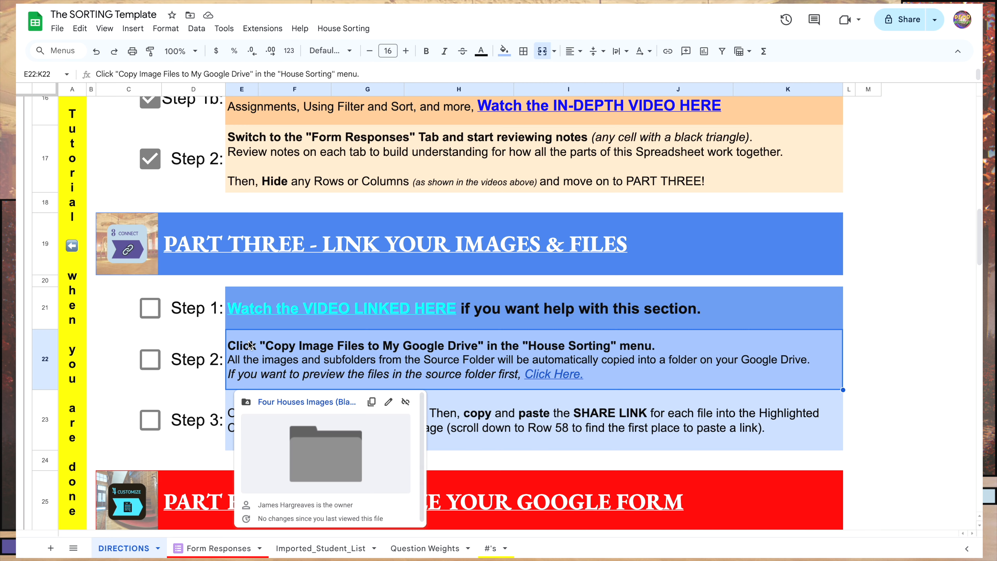
Run the House Sorting command Copy Image Files to My Google Drive, and compare the copied folder with the source folder
left_click(343, 30)
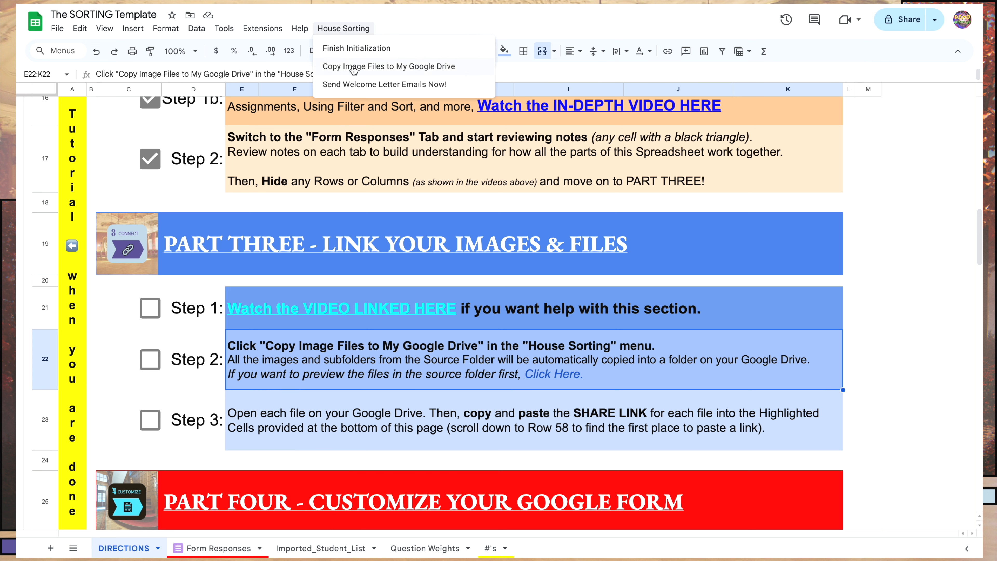
left_click(369, 71)
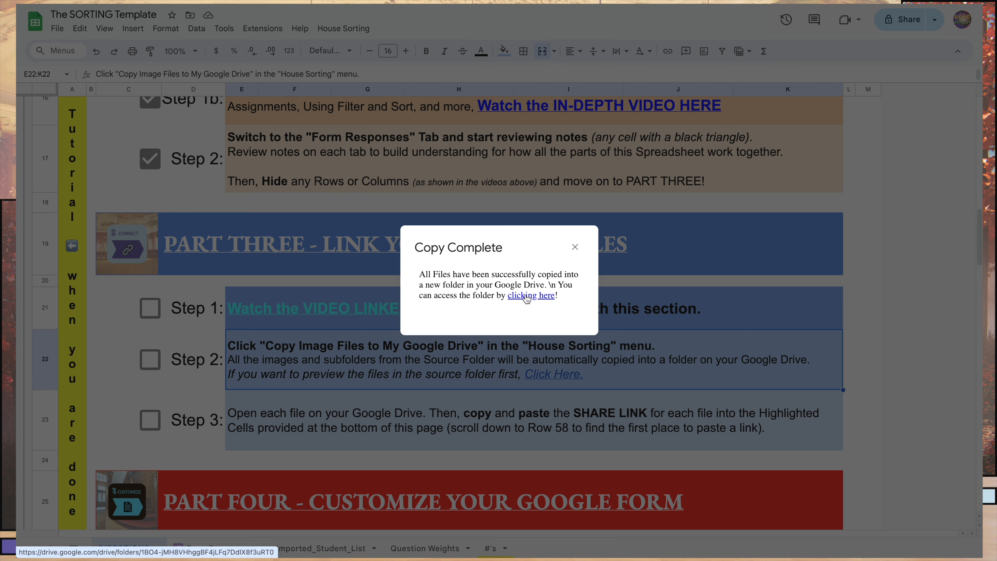
left_click(534, 295)
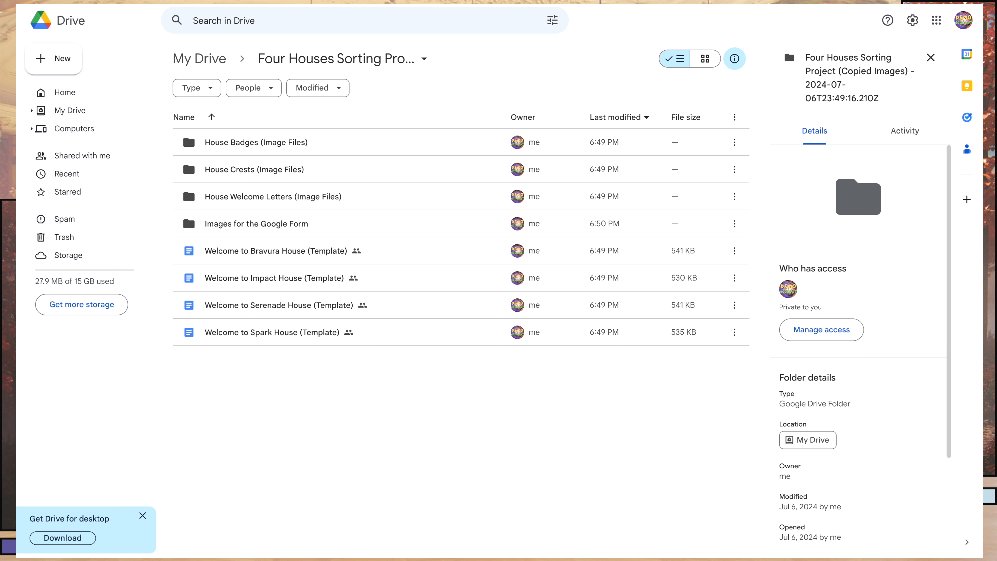
left_click(333, 1)
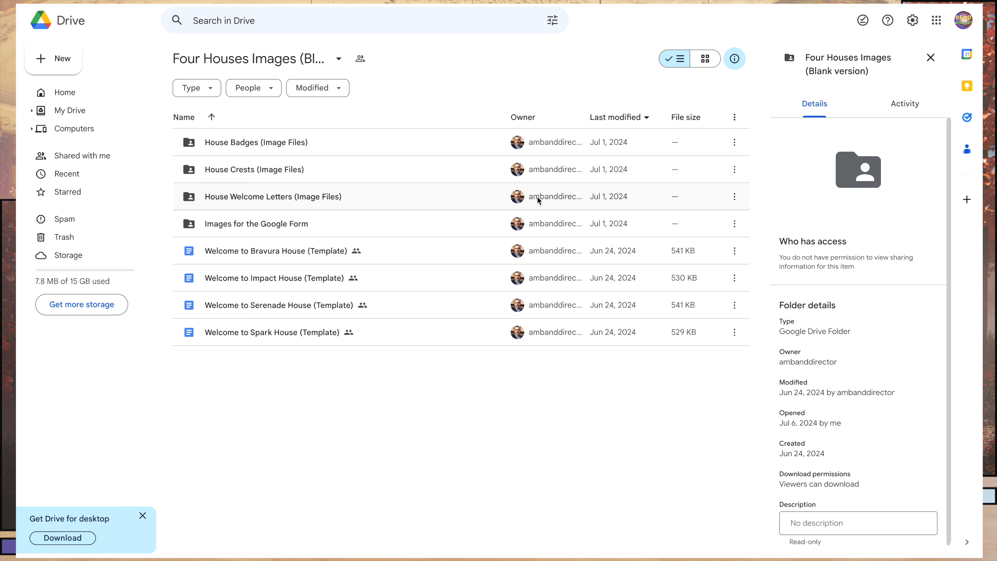
left_click(286, 2)
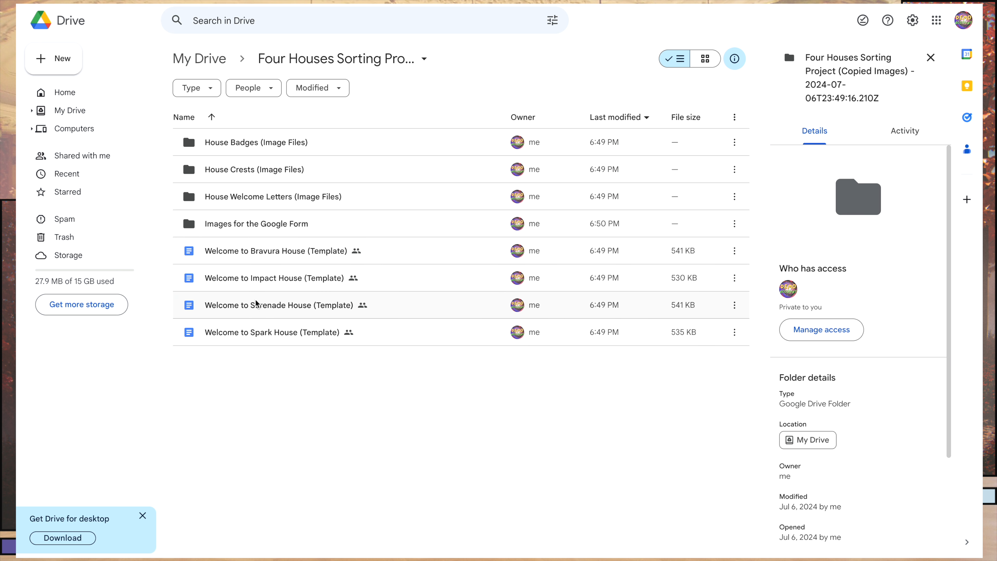
Open the copied Welcome to Impact House (Template) document and review its introduction, letter image and closing P.S. note
double_click(249, 281)
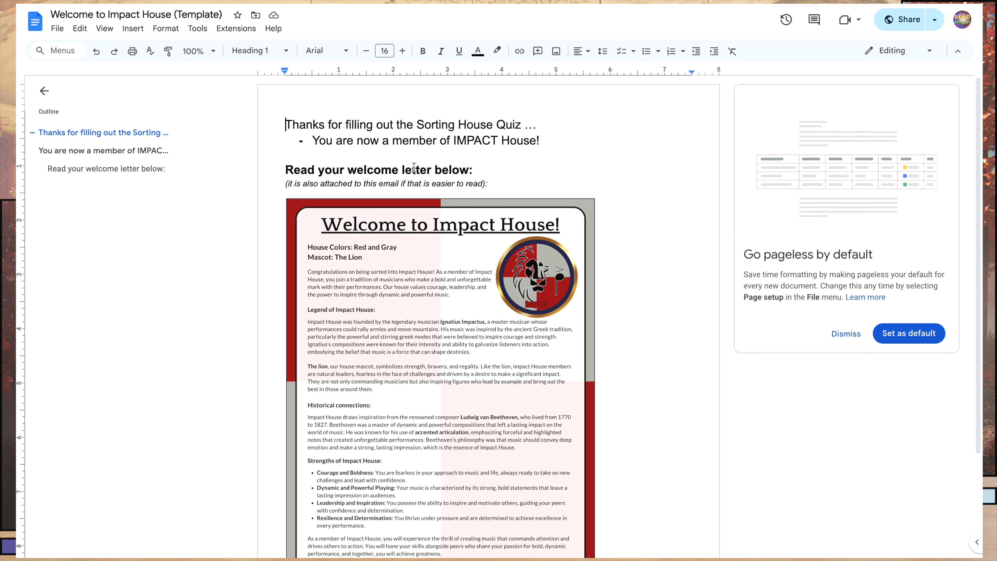
double_click(416, 101)
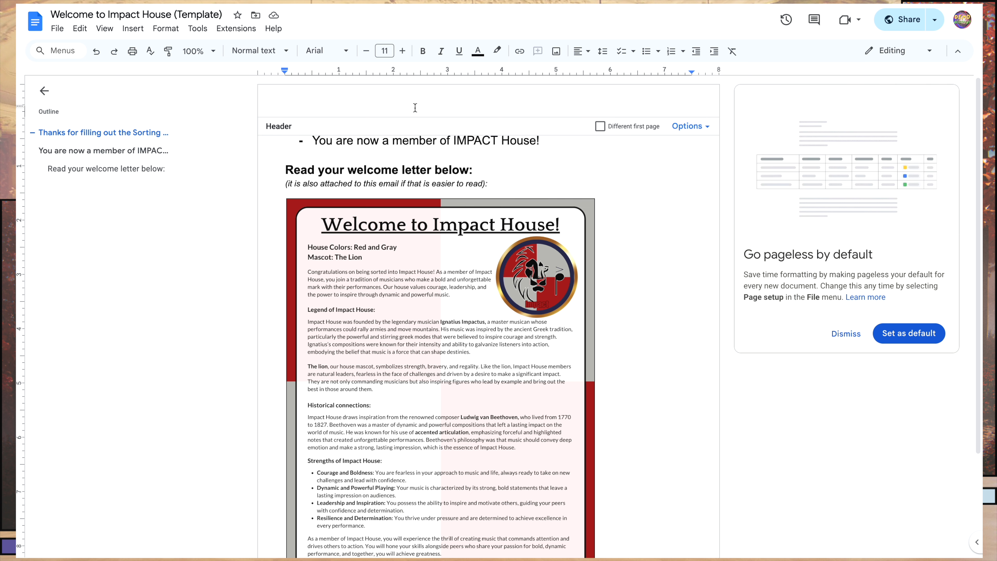
left_click(542, 155)
scroll(692, 266, "down", 3)
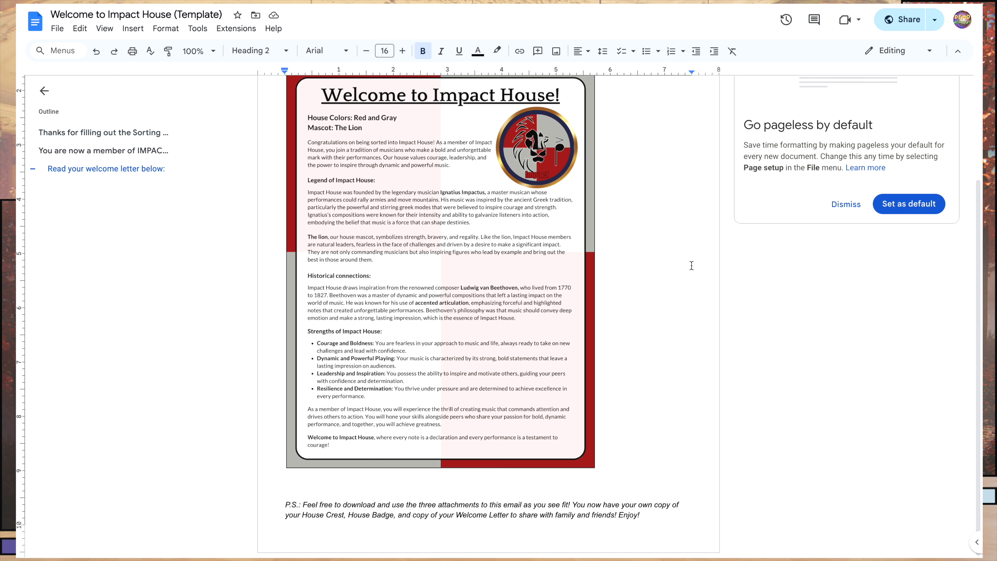
double_click(495, 531)
left_click(629, 438)
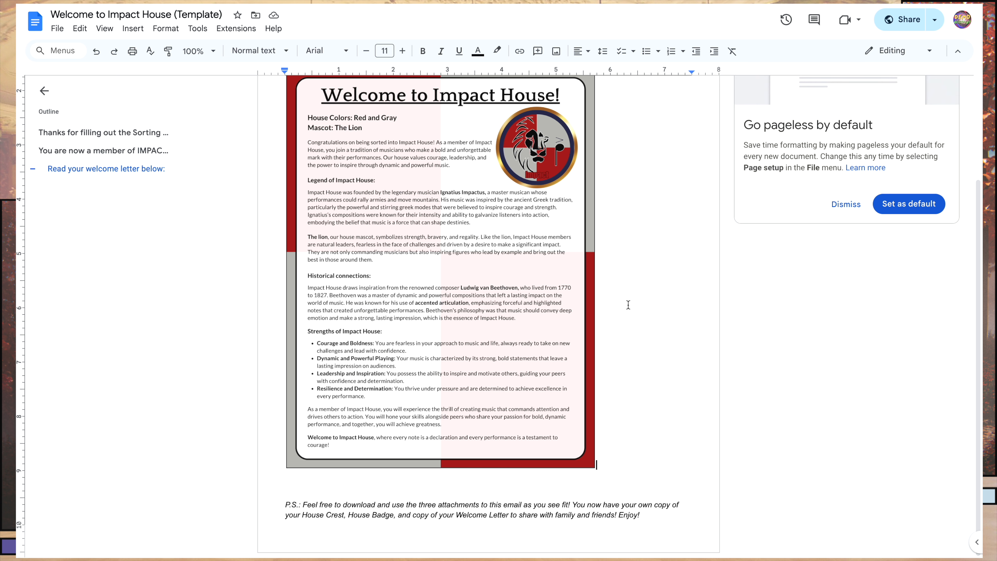
scroll(498, 332, "up", 3)
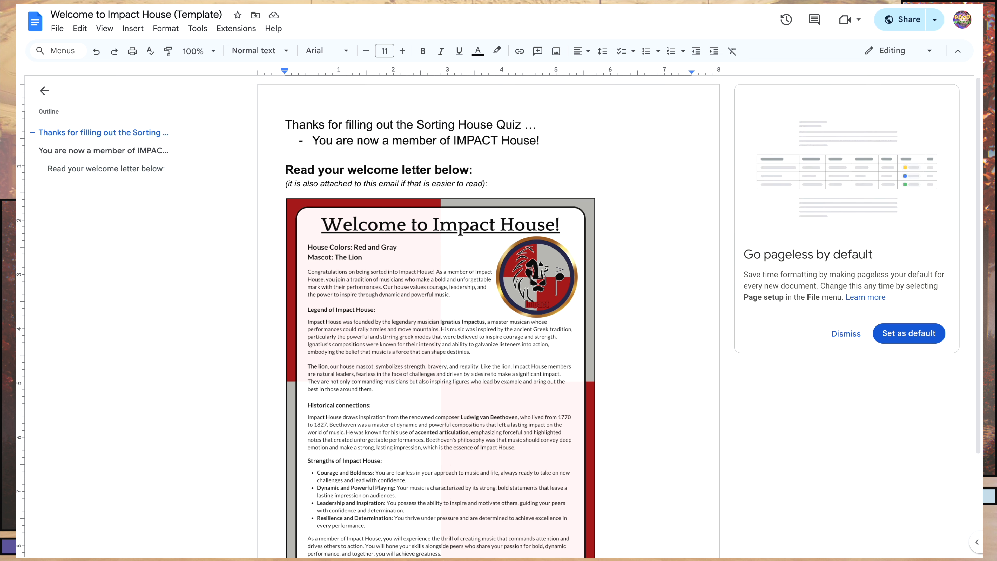
Return to The SORTING Template, dismiss the copy message and mark Step 1 of Part Three as done
left_click(251, 1)
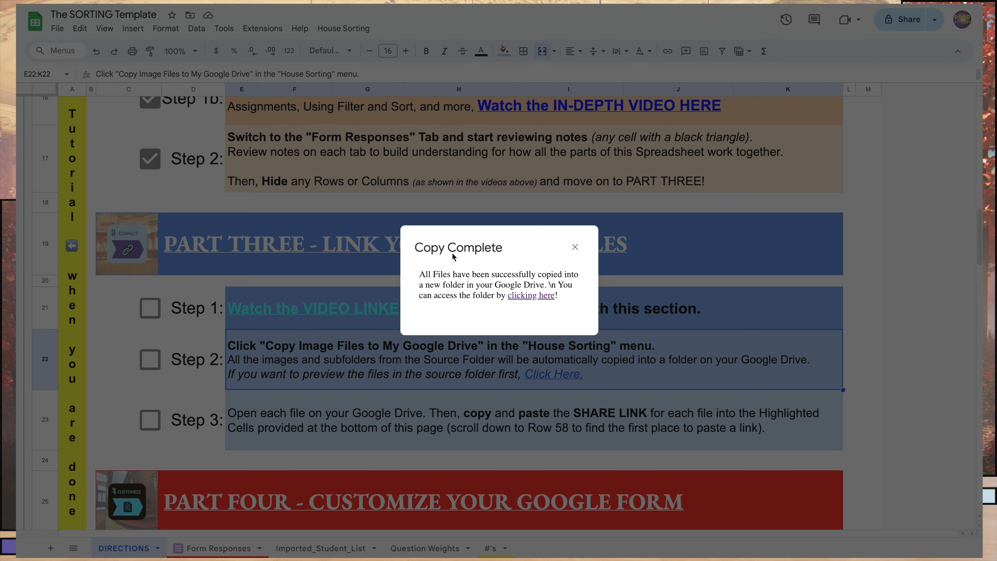
left_click(575, 246)
left_click(292, 255)
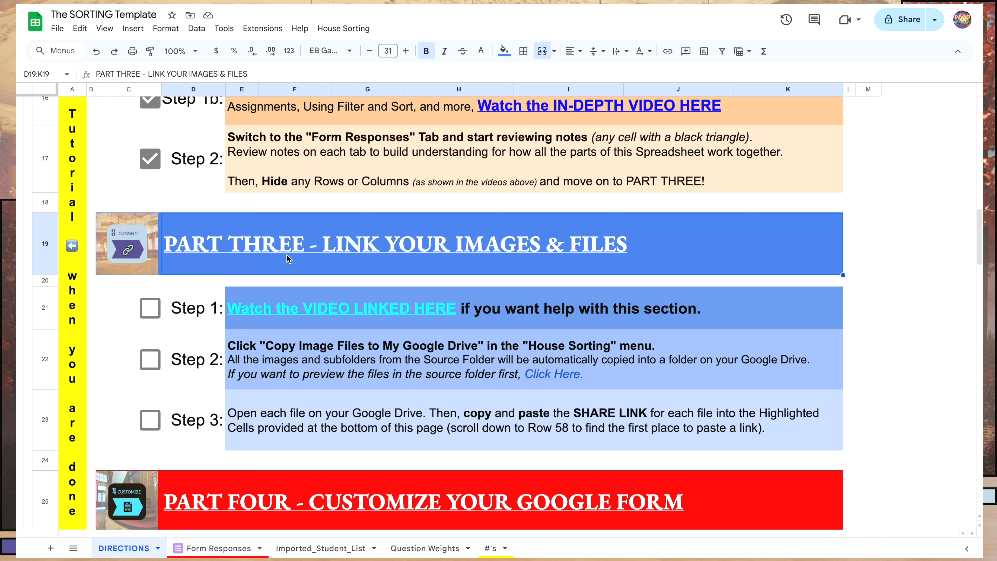
scroll(289, 263, "down", 1)
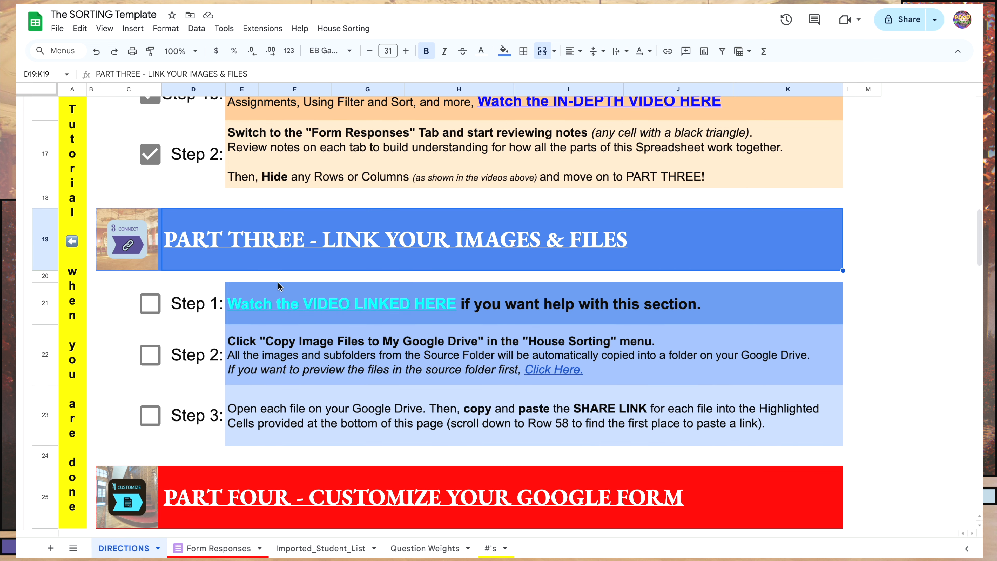
left_click(152, 305)
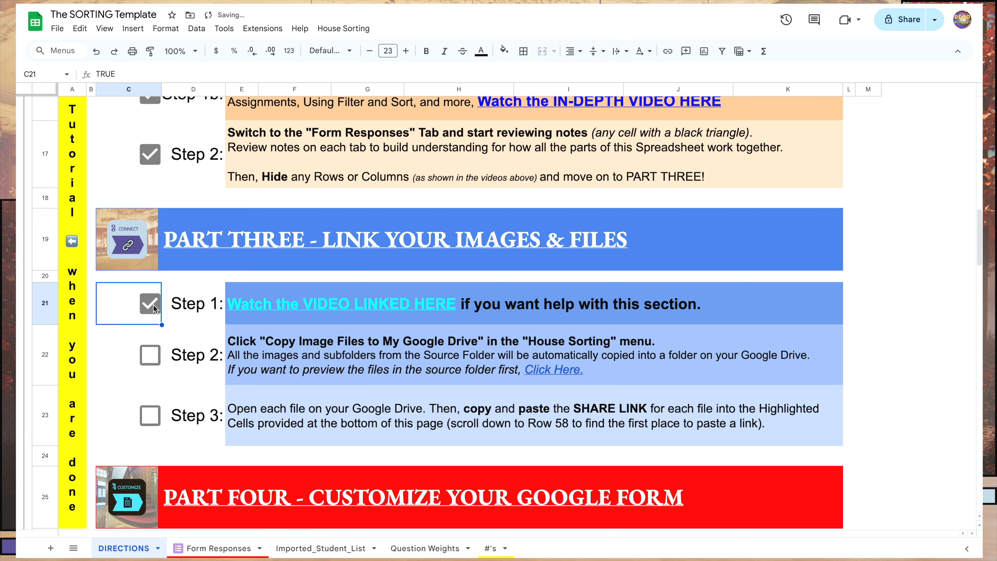
Examine the welcome letter link cells for each house in the section for pasting image file links, rows 58 to 68
scroll(285, 343, "down", 15)
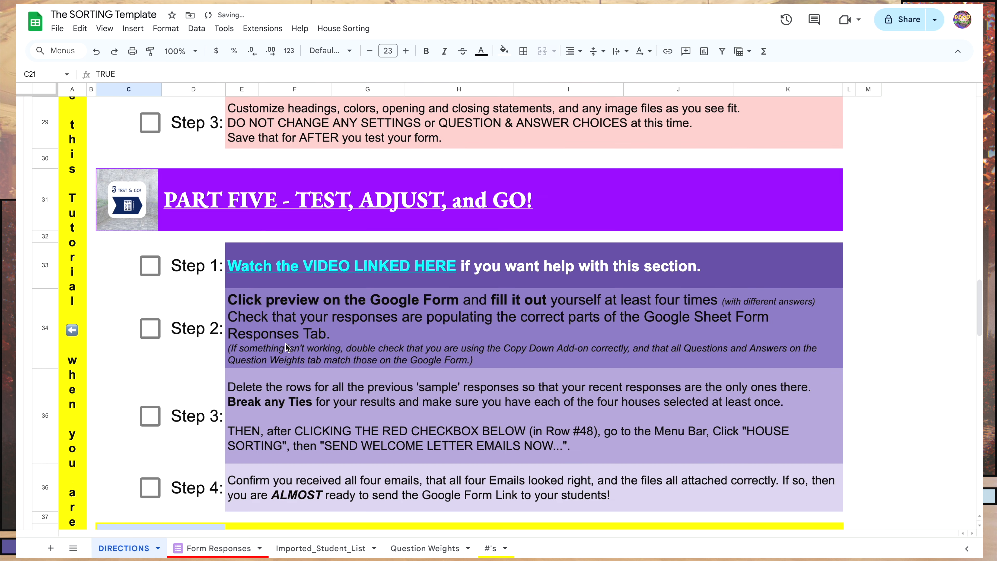
scroll(285, 345, "down", 15)
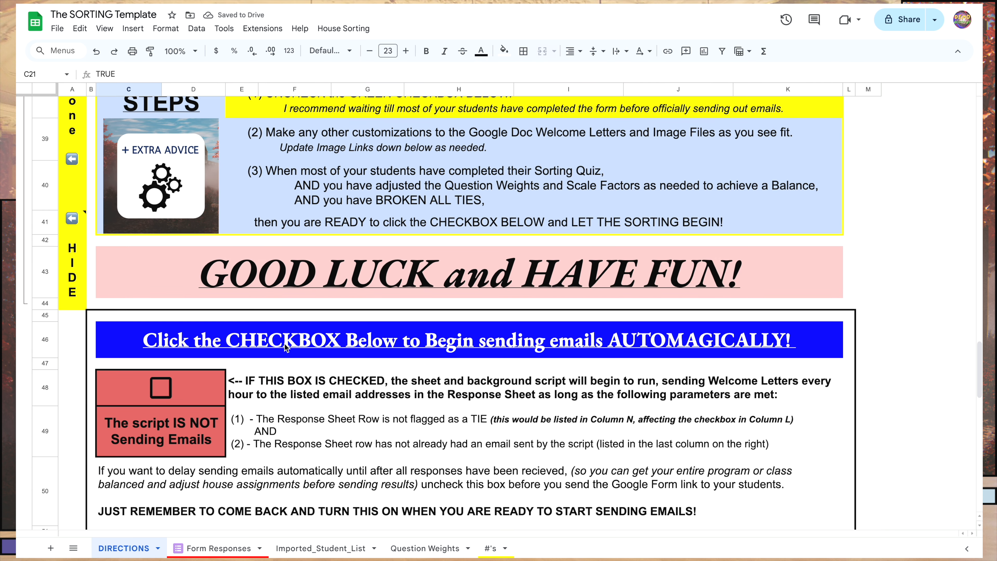
scroll(284, 346, "down", 8)
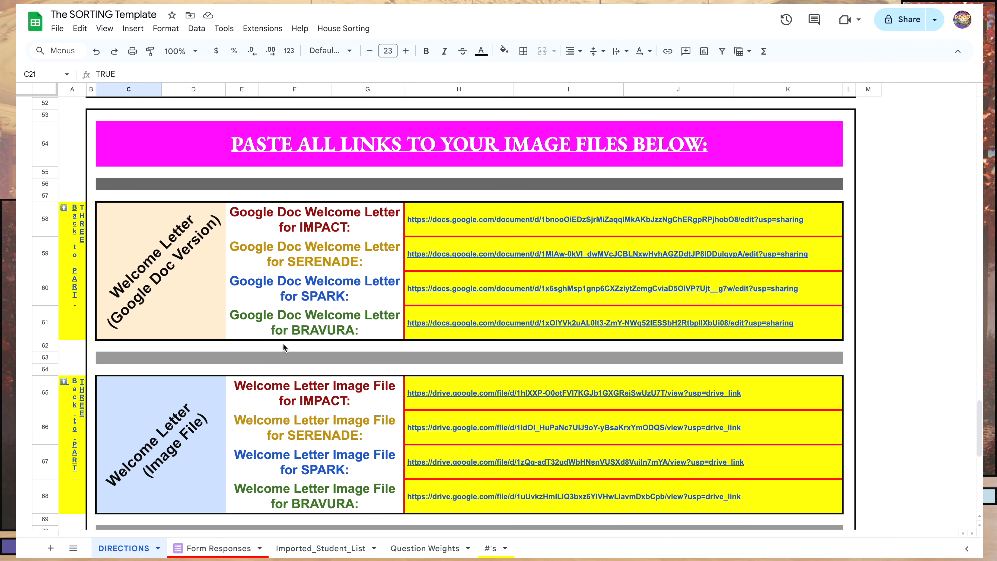
scroll(283, 344, "down", 1)
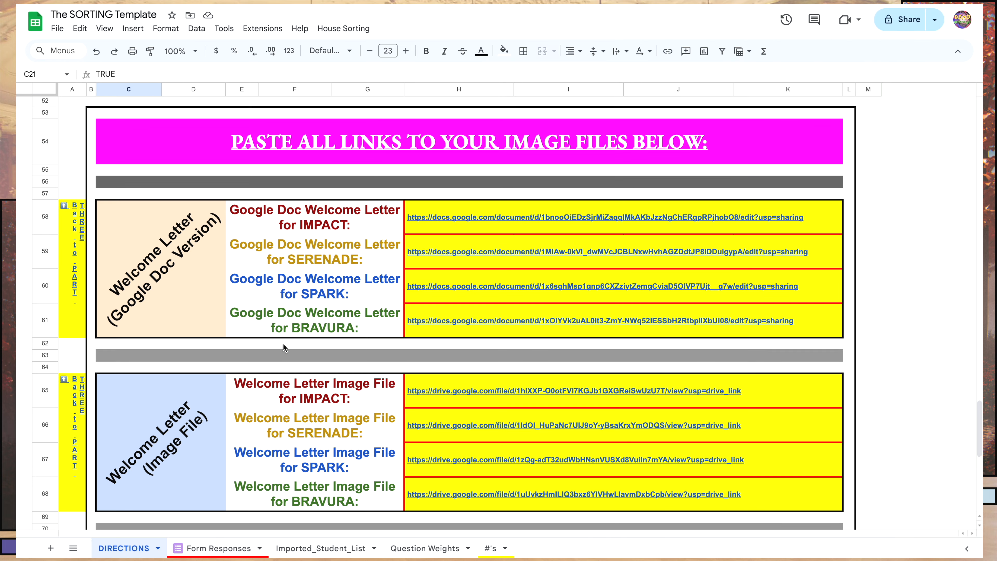
left_click(439, 230)
left_click(646, 252)
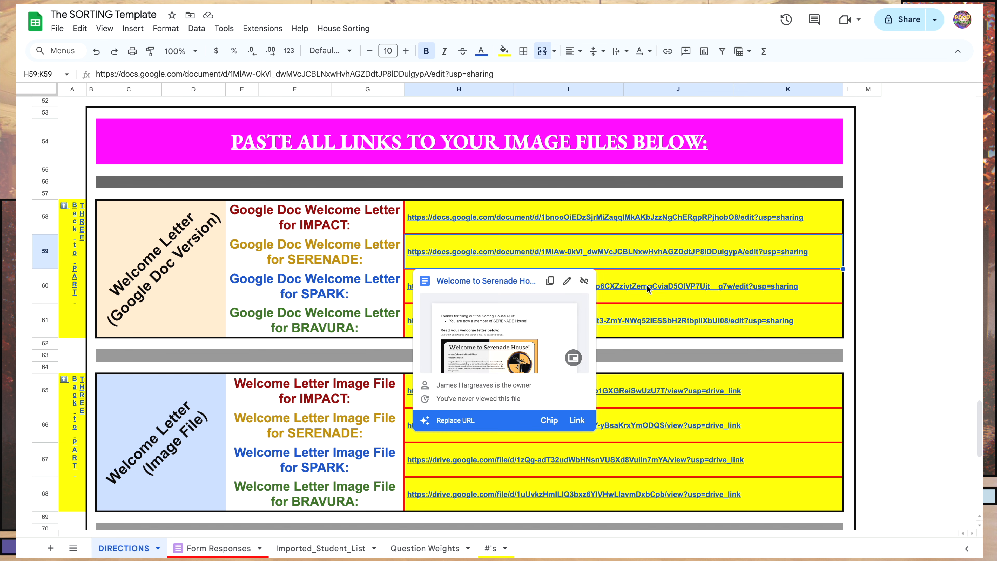
left_click(648, 290)
left_click(663, 320)
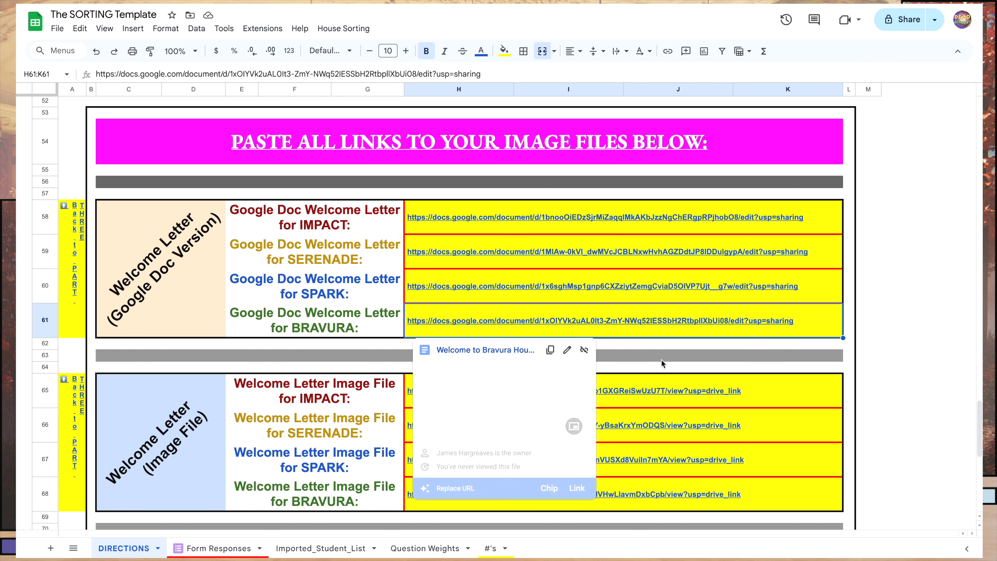
left_click(665, 399)
left_click(669, 426)
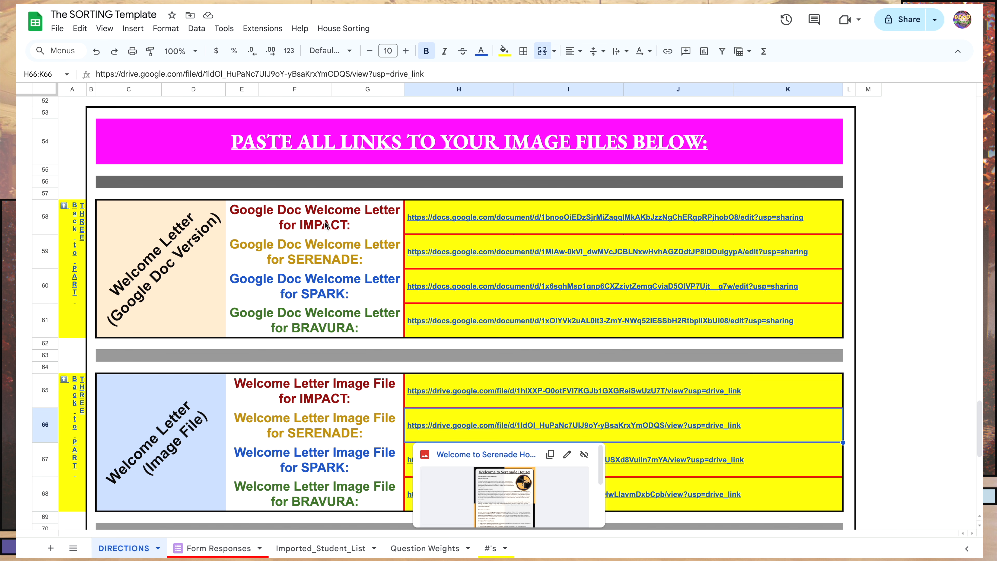
left_click(355, 226)
left_click(358, 261)
left_click(365, 297)
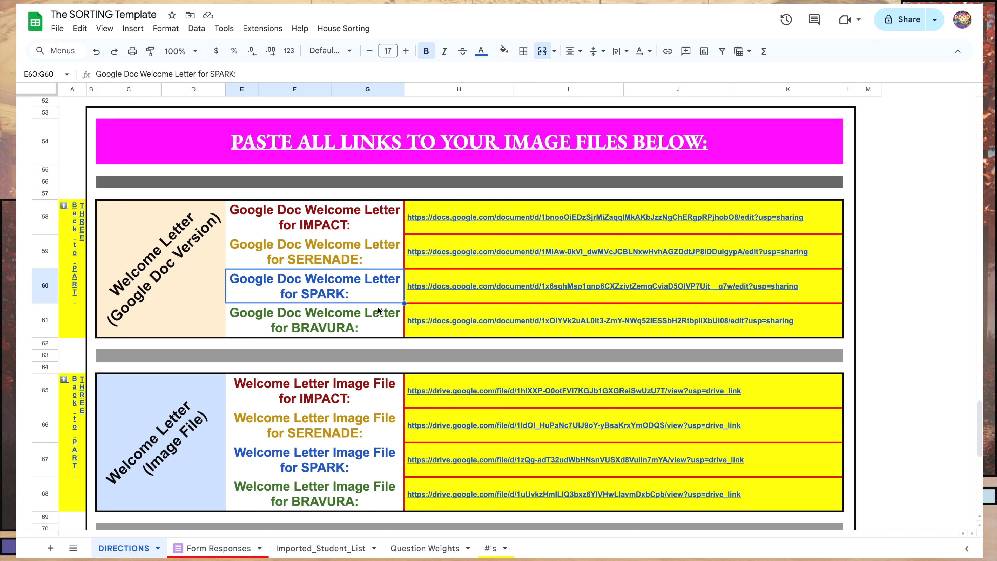
Copy the share link of Welcome to Impact House (Template) from the copied Four Houses Sorting Project folder in Google Drive
left_click(459, 227)
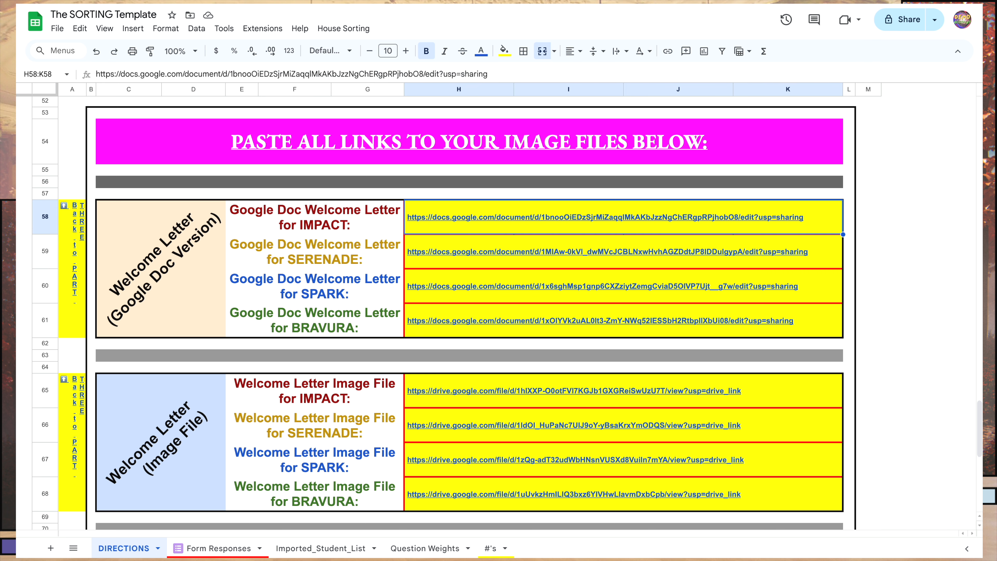
left_click(292, 2)
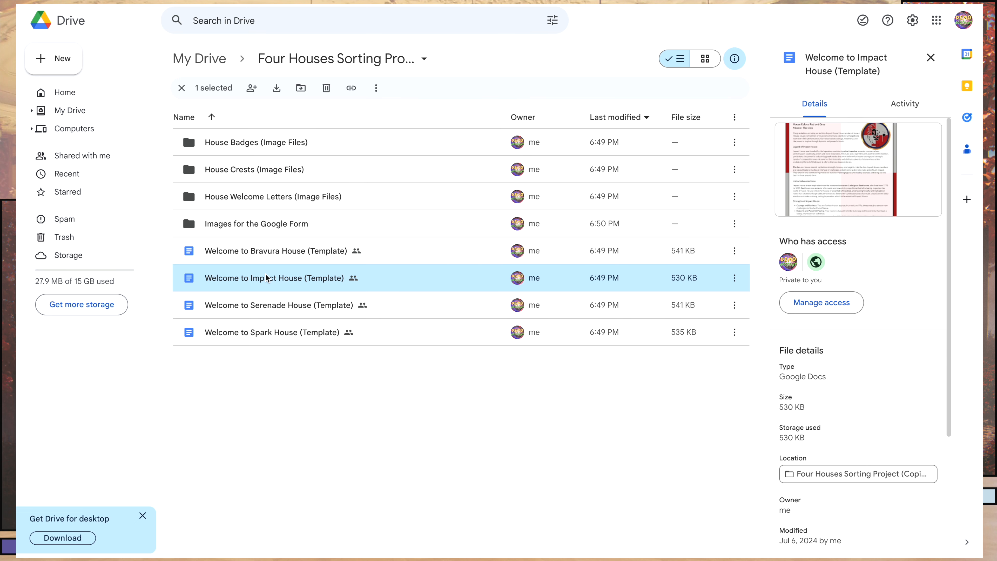
right_click(236, 278)
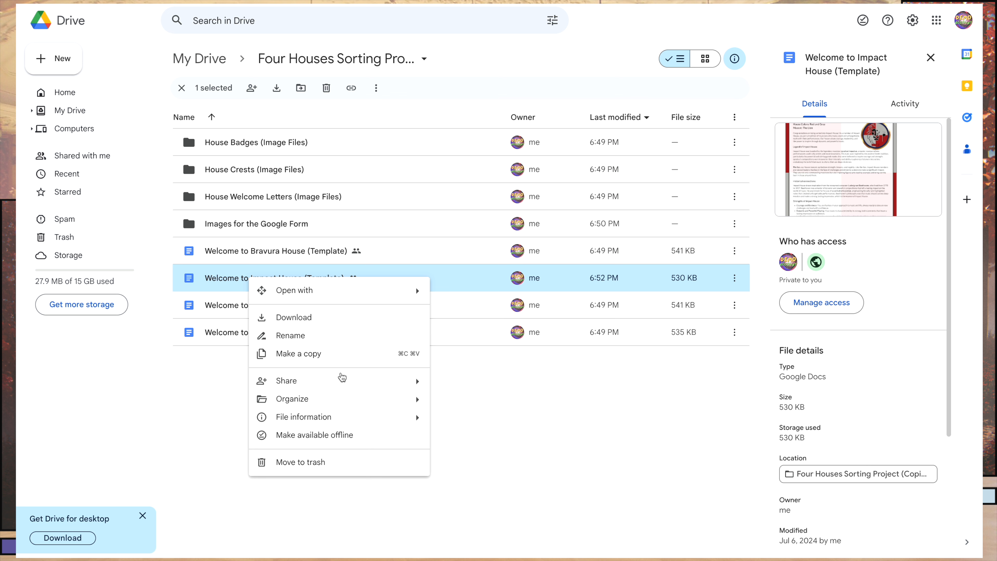
mouse_move(378, 383)
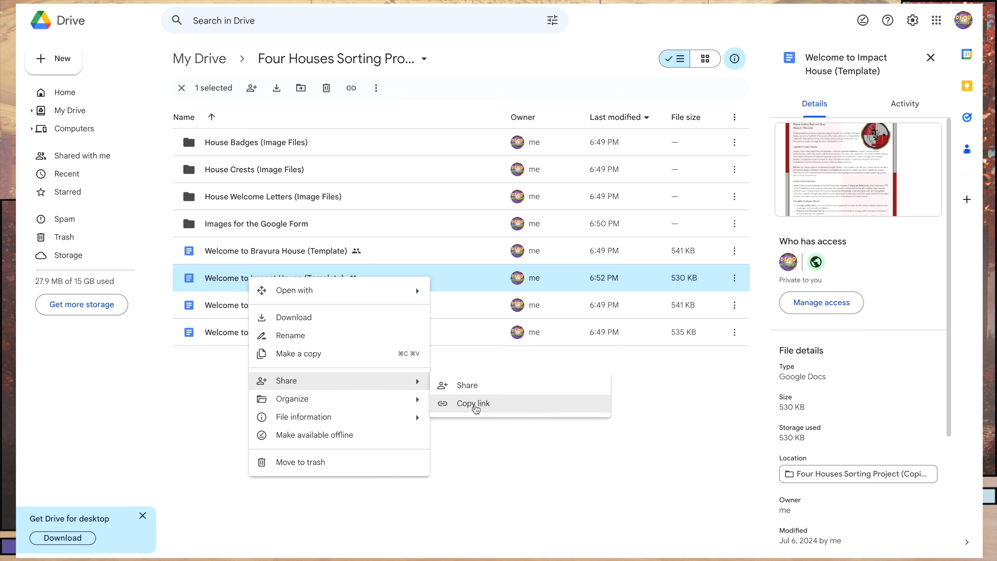
left_click(474, 404)
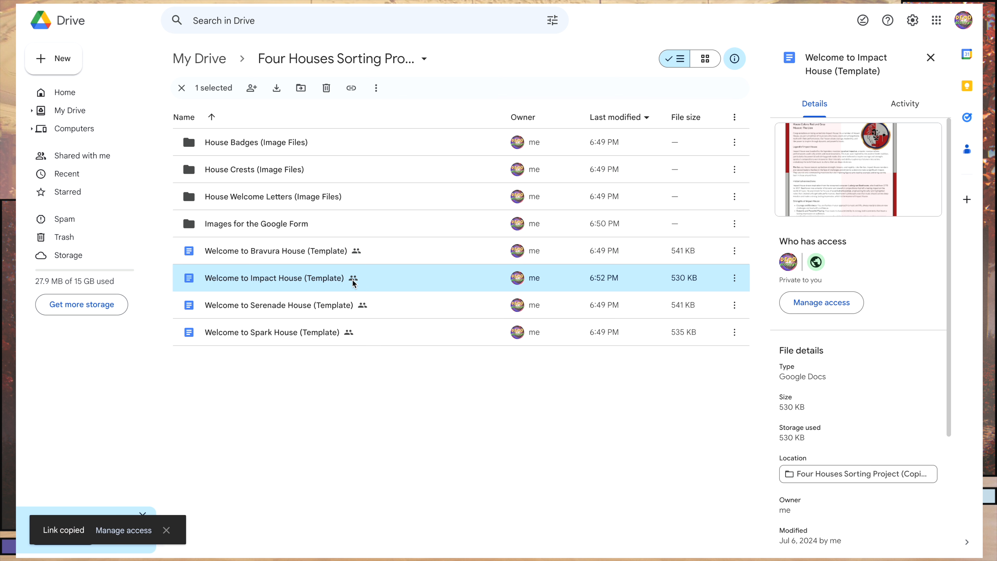
mouse_move(816, 262)
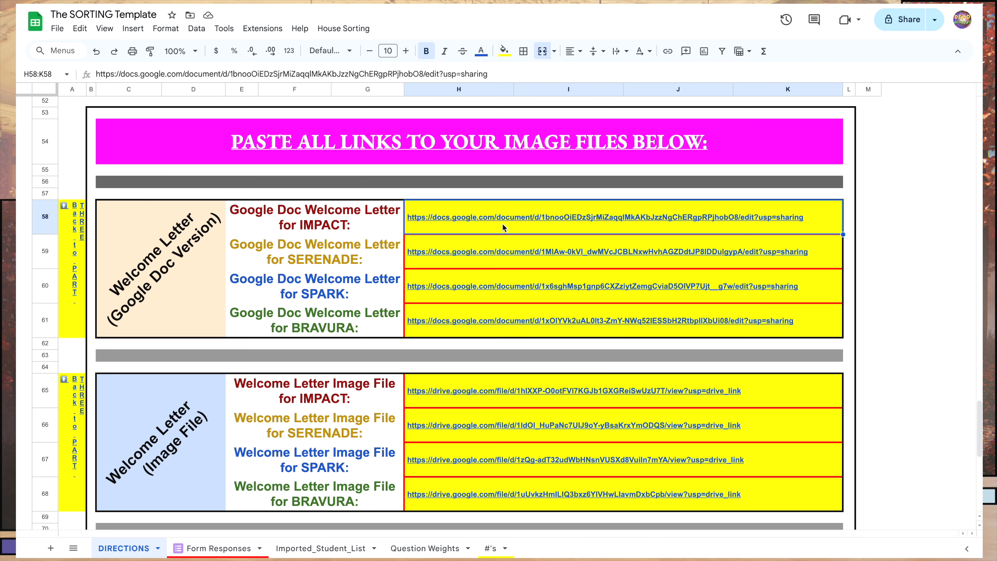
Back in The SORTING Template, clear the Google Doc Welcome Letter links for IMPACT, SERENADE, SPARK and BRAVURA in rows 58 to 61
mouse_move(460, 223)
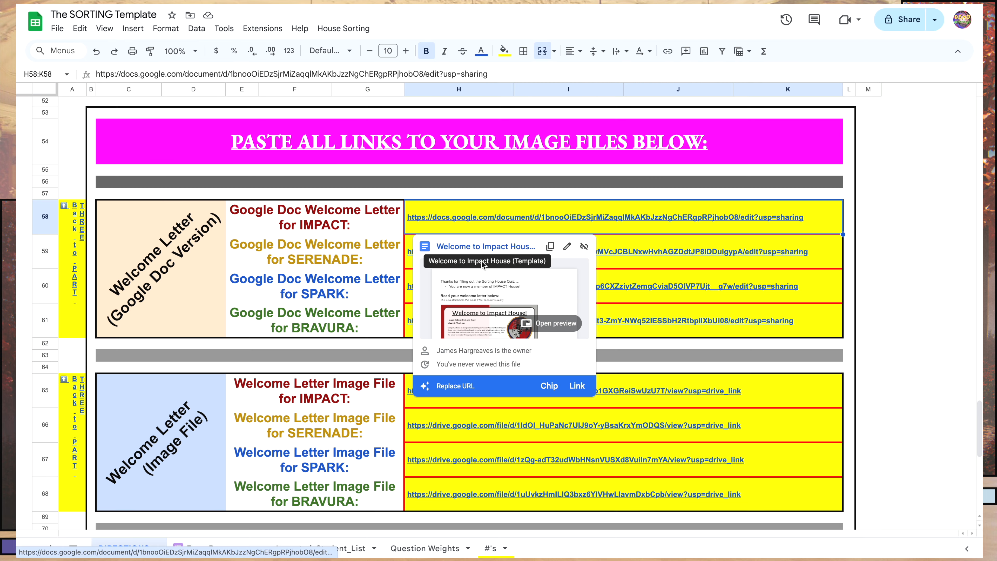
key("Delete")
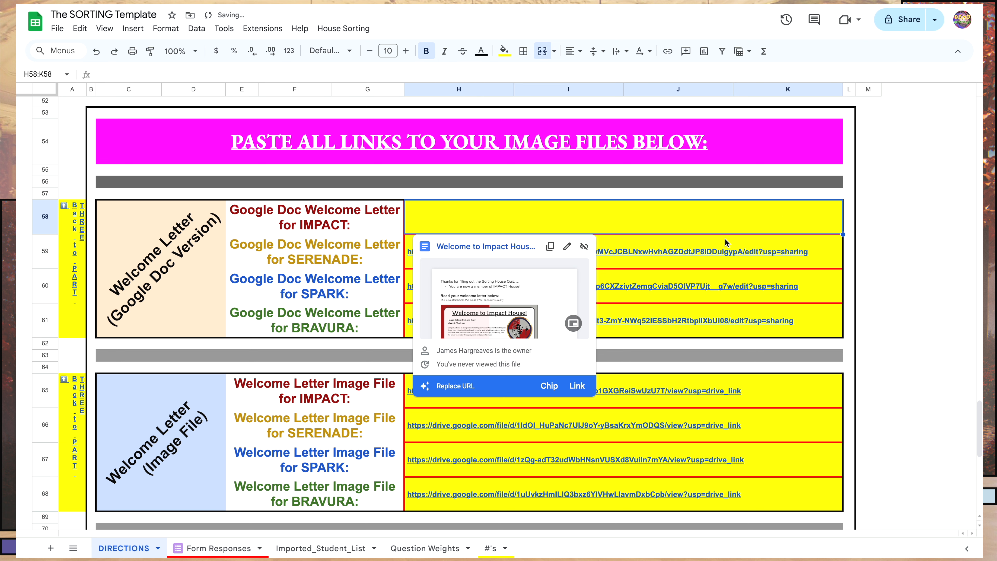
left_click(806, 262)
key("Delete")
left_click(808, 285)
key("Delete")
left_click(808, 317)
key("Delete")
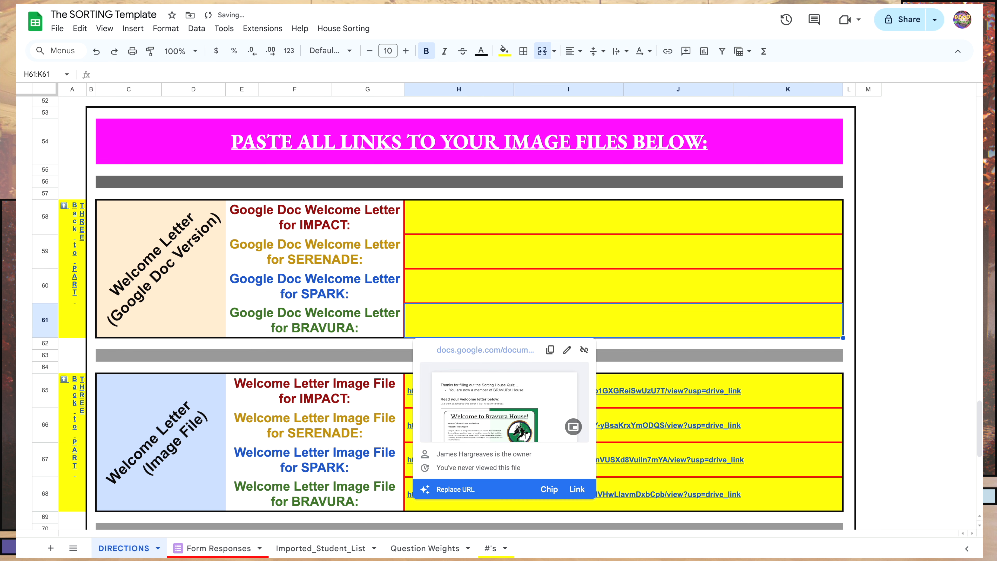
Paste the copied Impact House document link into the Google Doc Welcome Letter for IMPACT cell in row 58
left_click(541, 219)
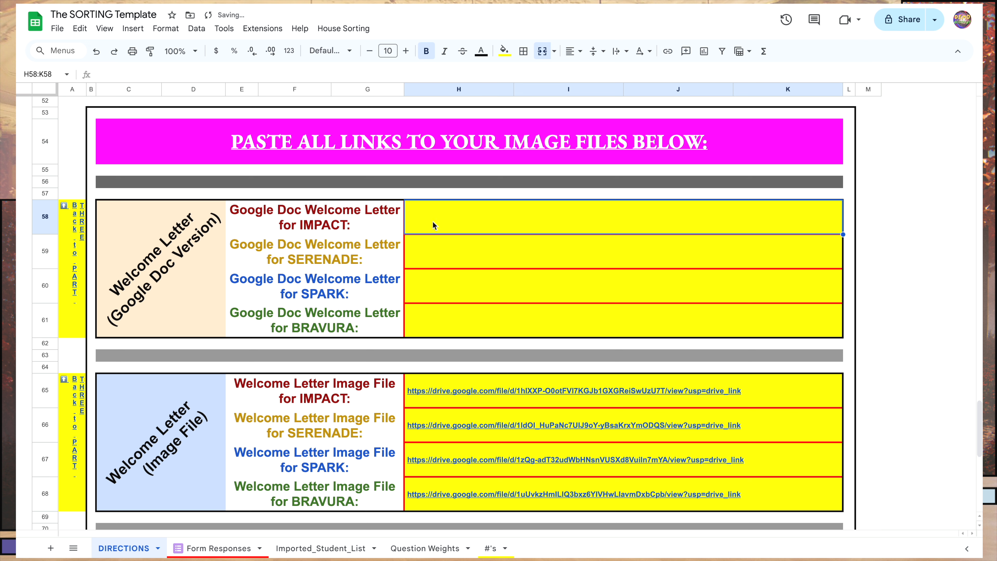
right_click(458, 217)
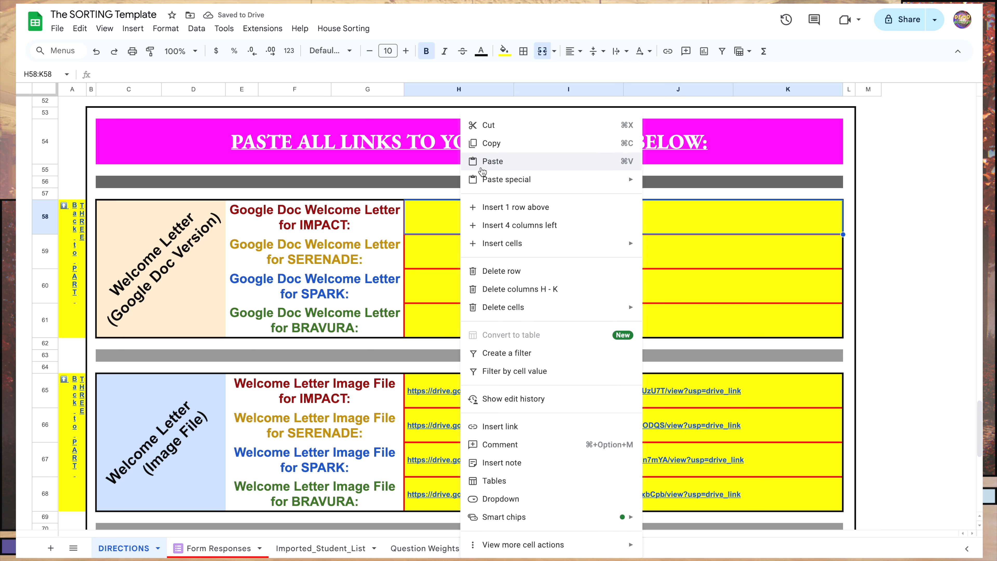
left_click(480, 162)
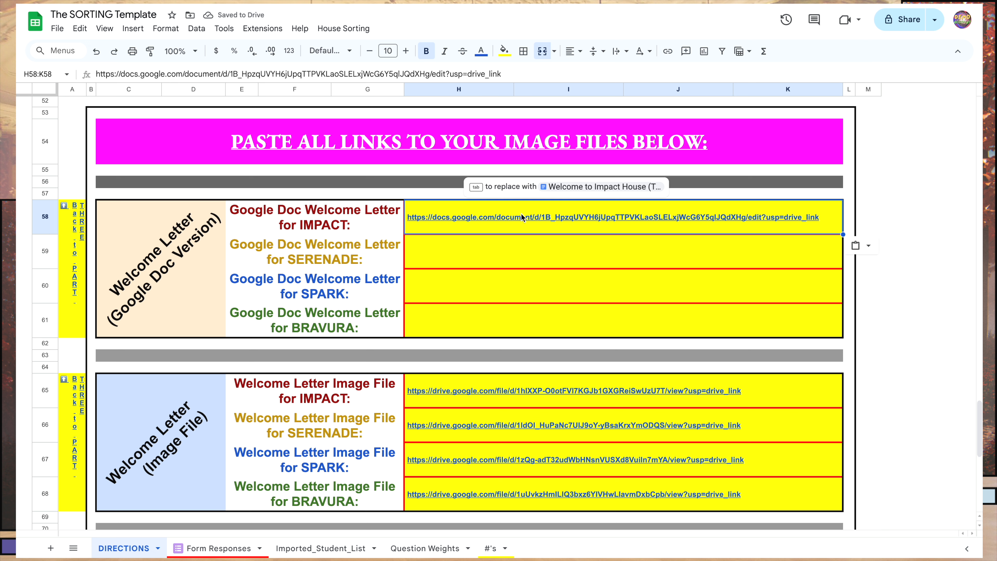
left_click(620, 256)
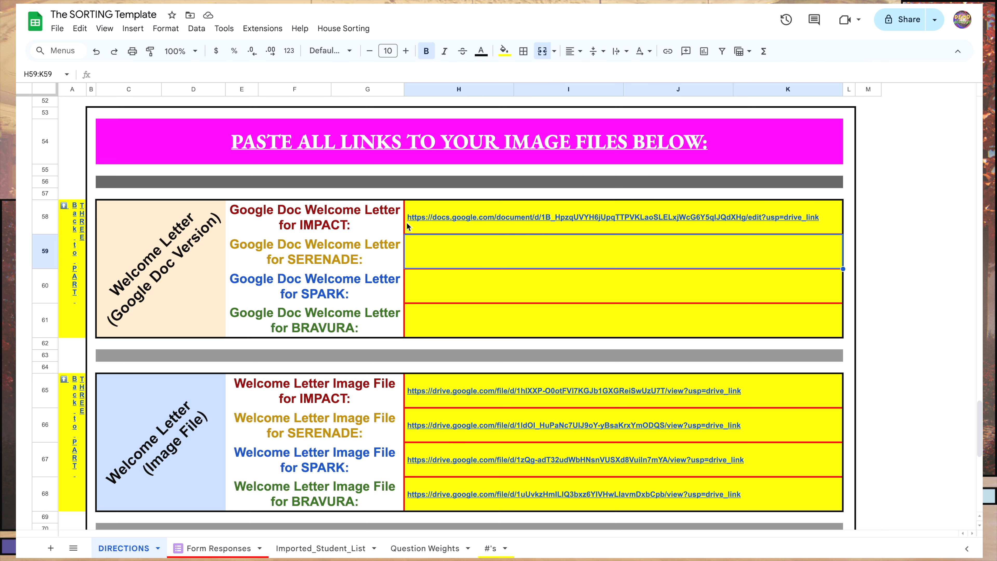
Open the document behind the IMPACT link, check its owner and general access in the sharing settings, and return to the spreadsheet
mouse_move(408, 219)
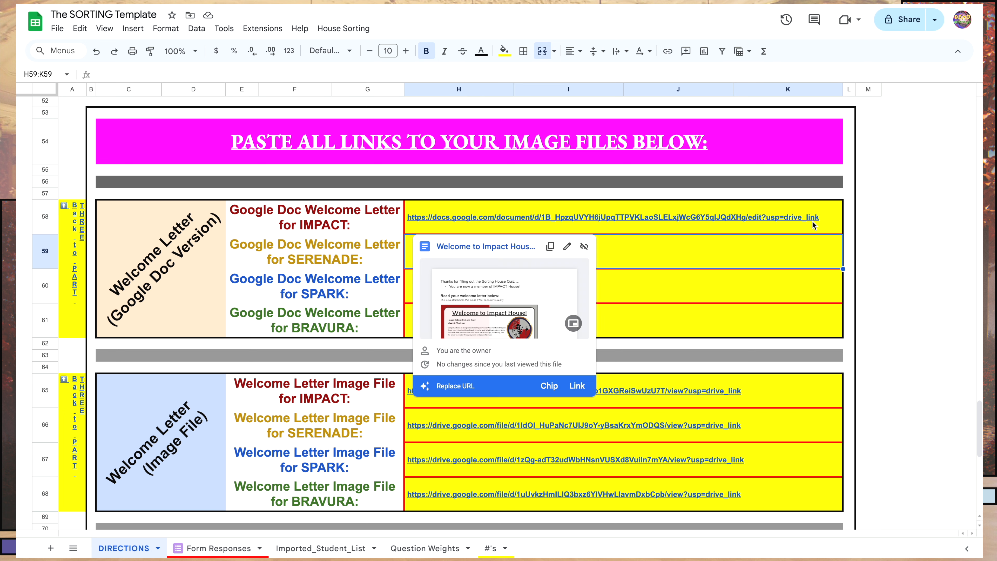
left_click(495, 246)
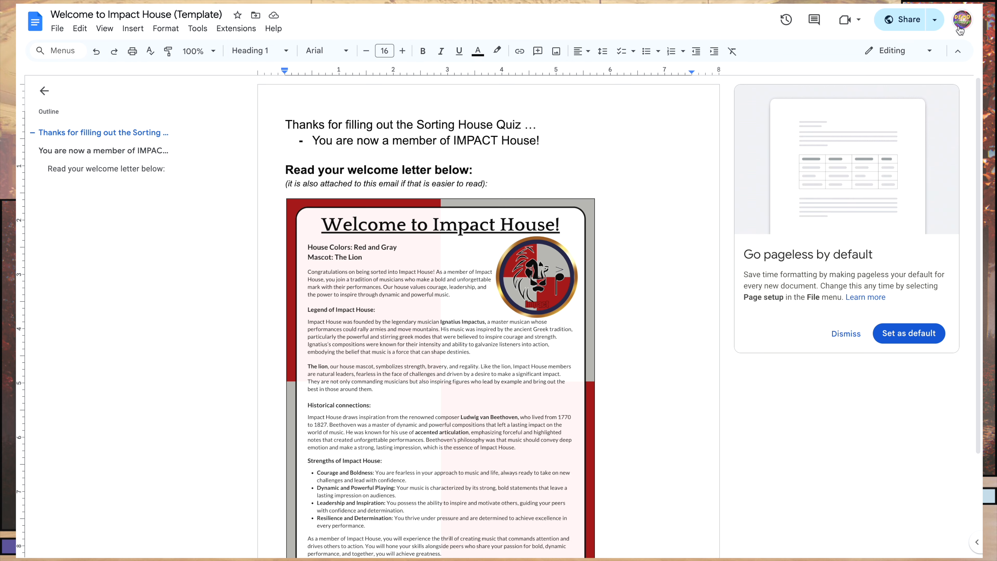
left_click(907, 19)
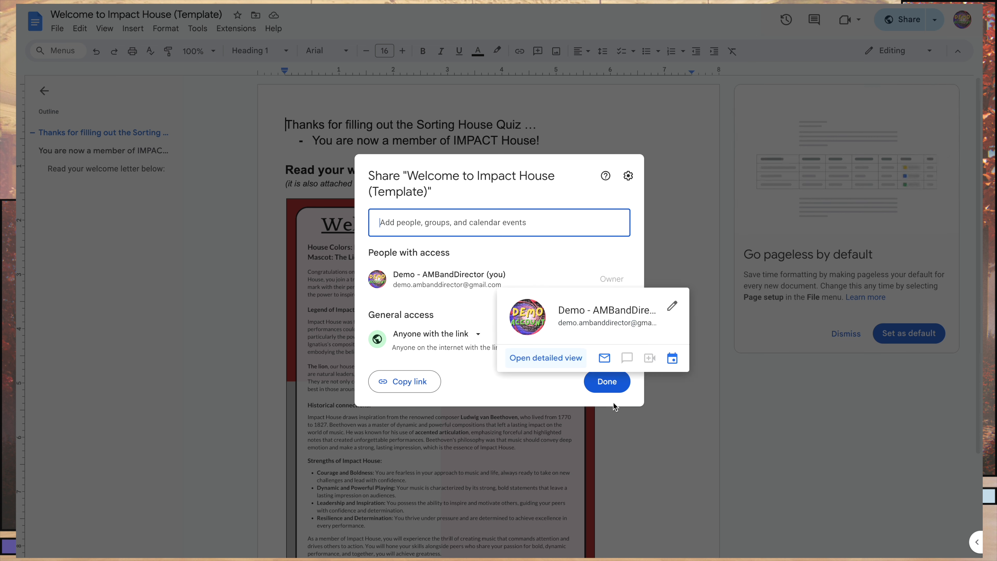
left_click(609, 382)
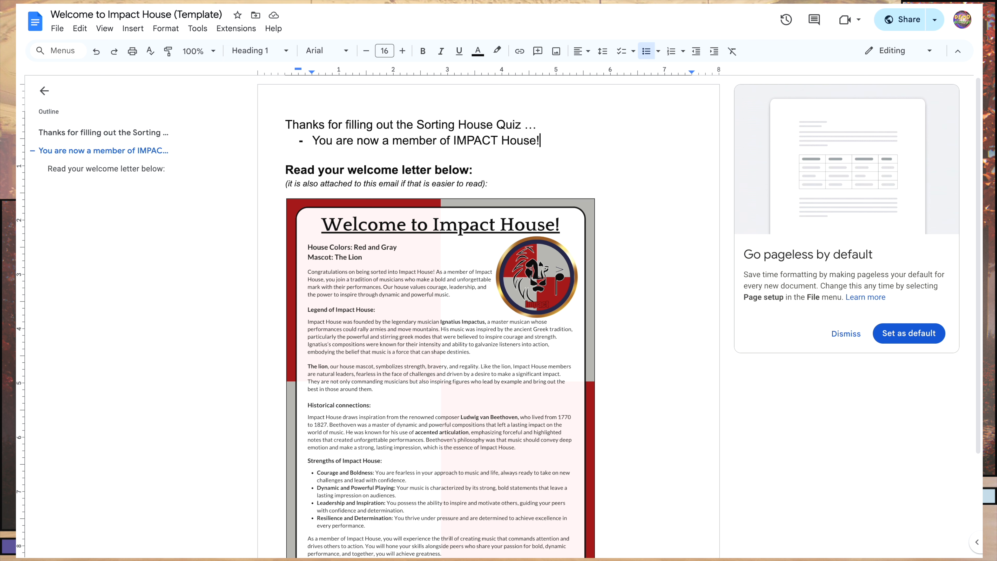
left_click(297, 2)
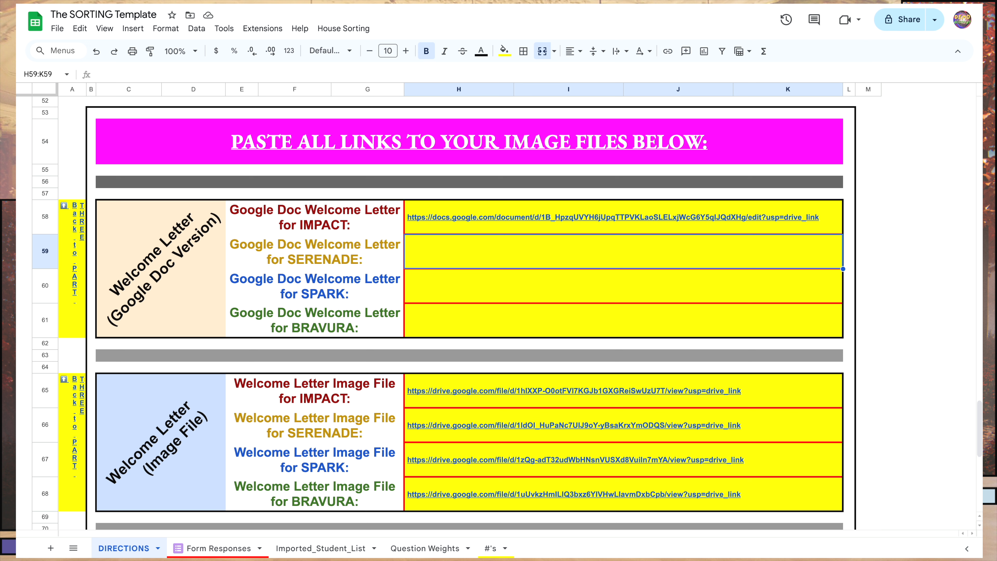
Compare the empty SPARK and BRAVURA link cells with the house welcome documents in the copied Four Houses Sorting Project folder
left_click(465, 287)
left_click(469, 324)
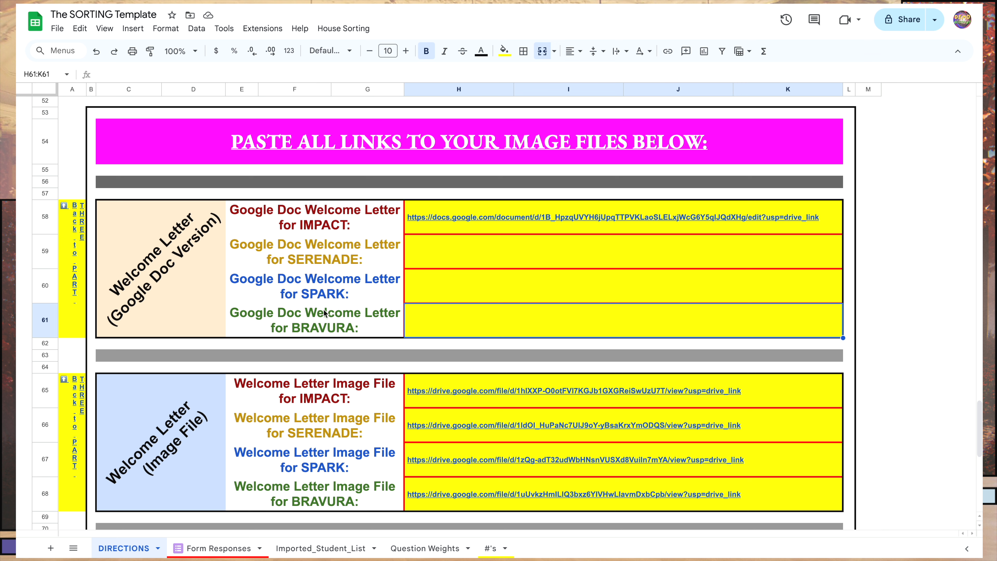
left_click(231, 1)
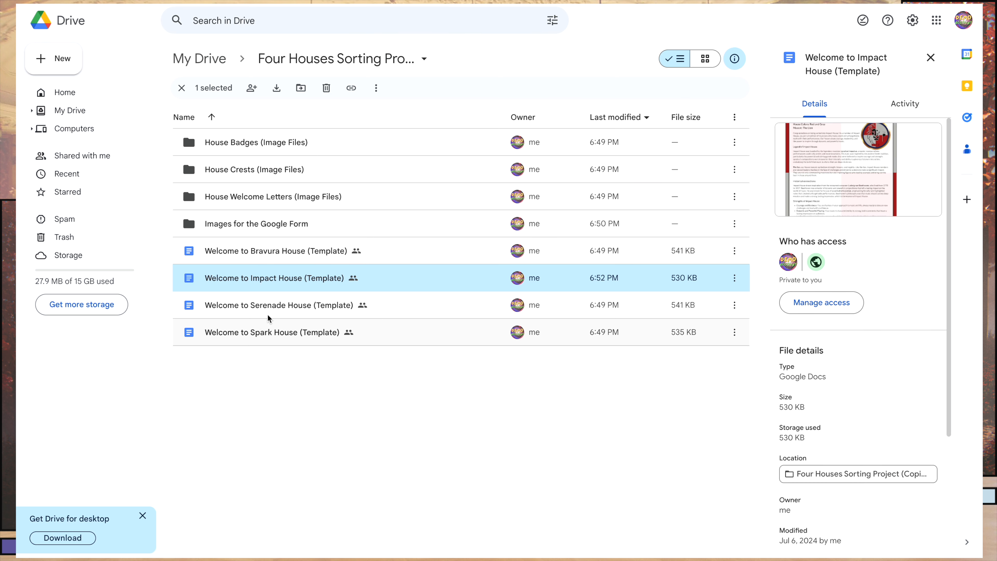
left_click(112, 1)
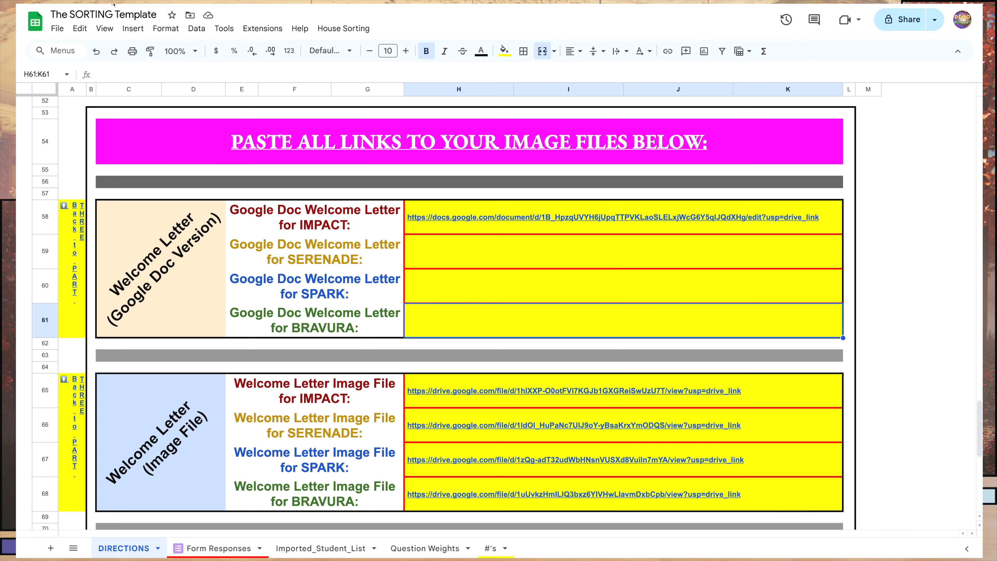
Check the Welcome Letter (Image File) section and open the matching House Welcome Letters (Image Files) folder in Google Drive
left_click(191, 441)
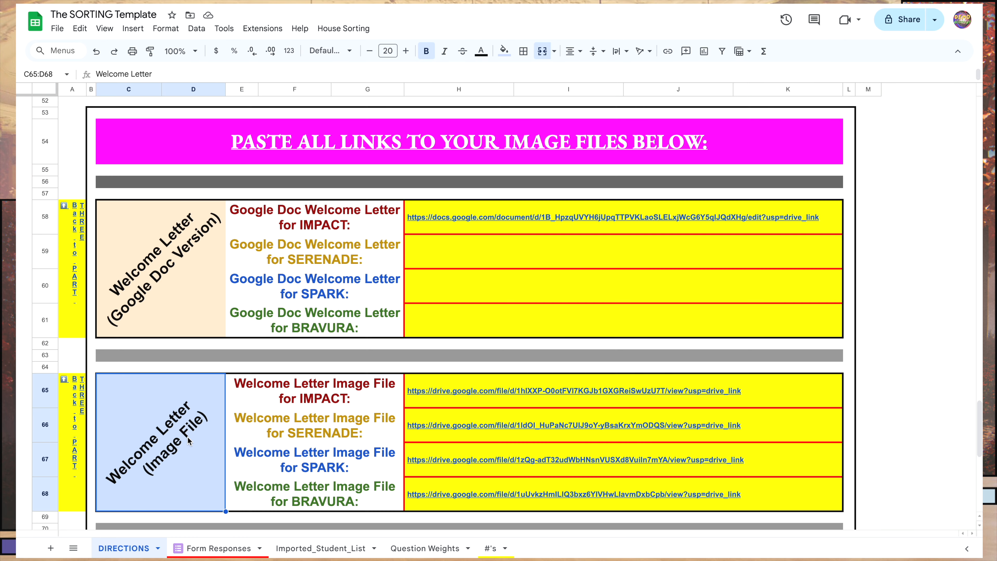
left_click(316, 382)
left_click(271, 1)
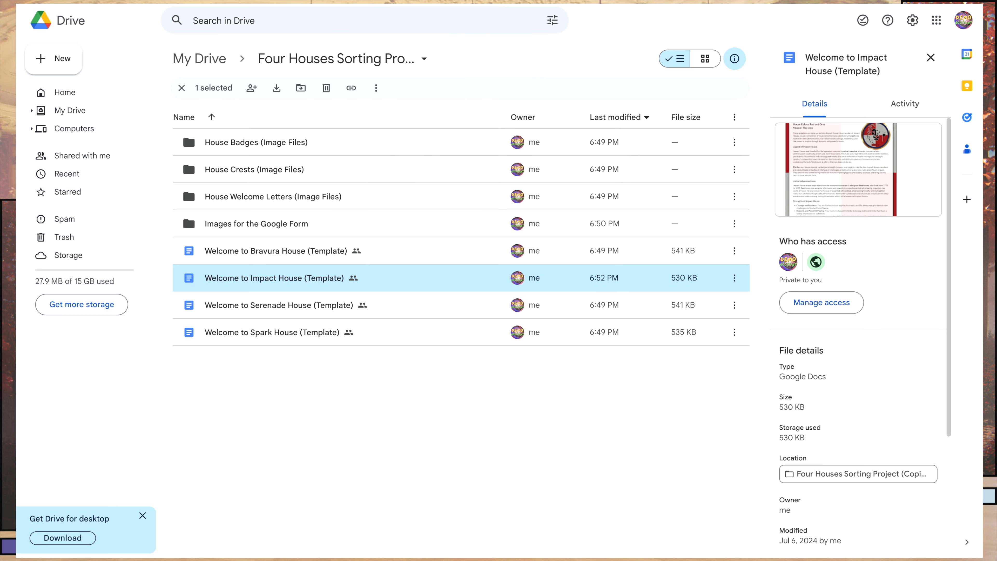
left_click(244, 197)
double_click(244, 197)
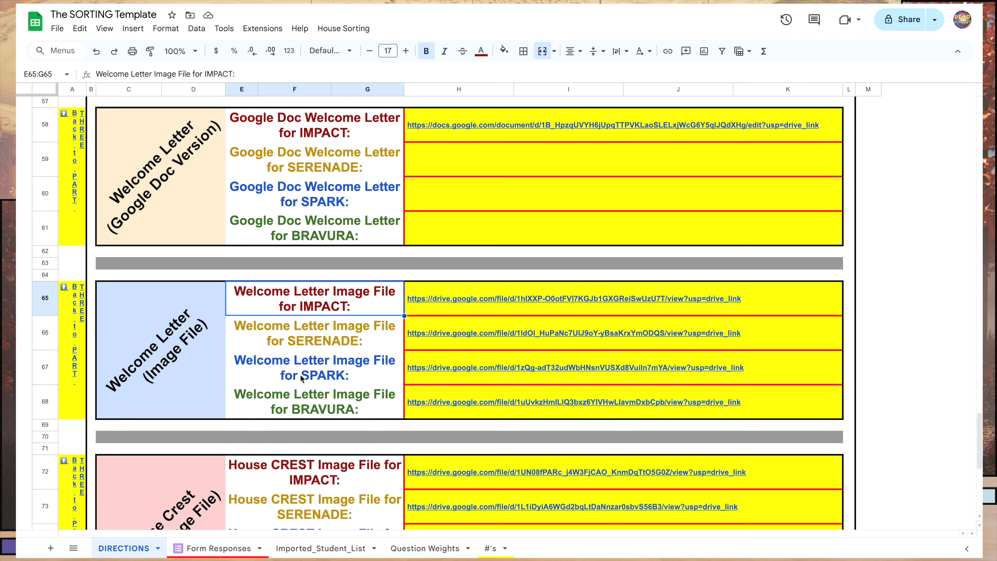
Check the House Crest (Image File) section and preview Bravura Crest.png in the matching House Crests (Image Files) folder in Google Drive
scroll(300, 374, "down", 3)
scroll(279, 372, "down", 1)
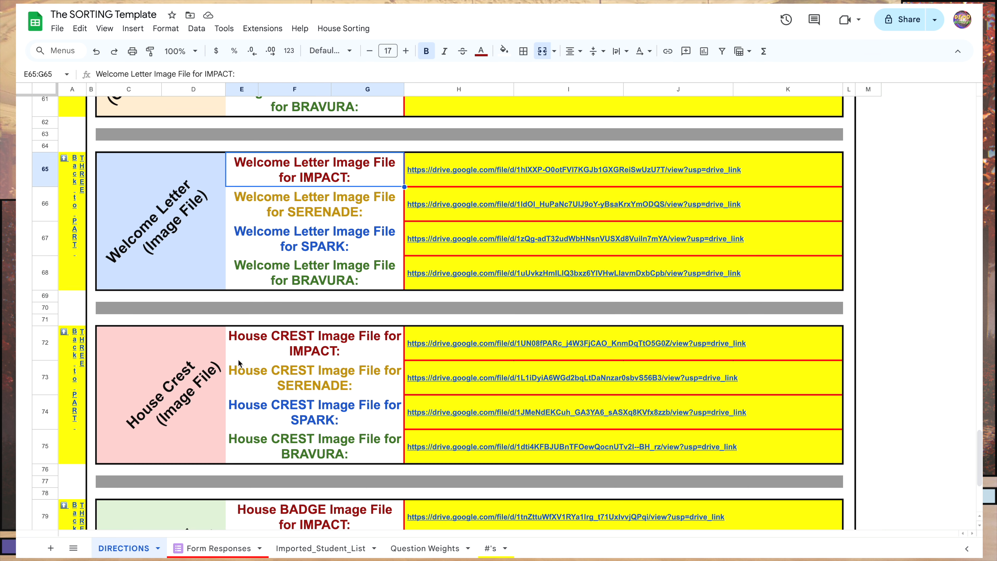
left_click(182, 386)
left_click(359, 347)
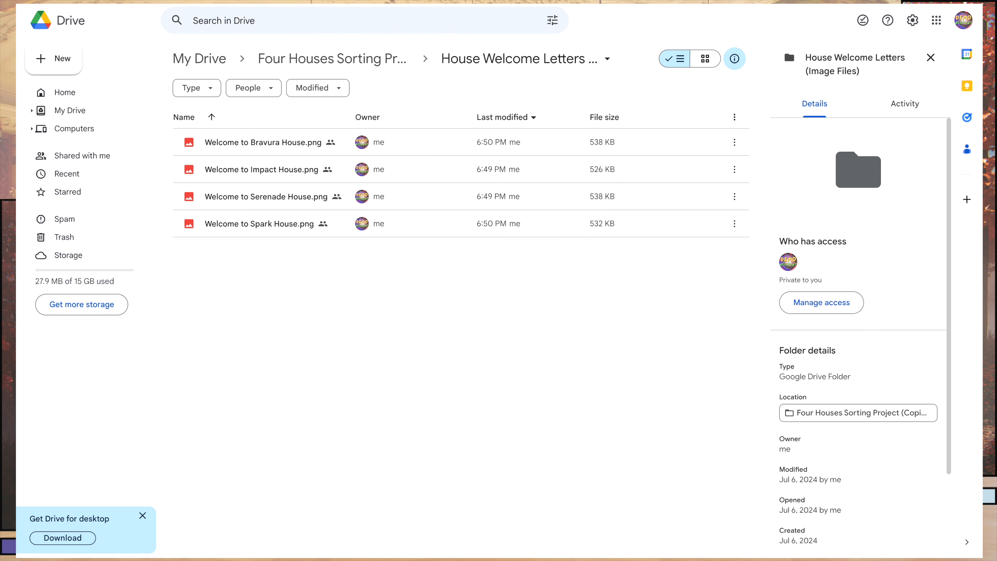
key("alt+Left")
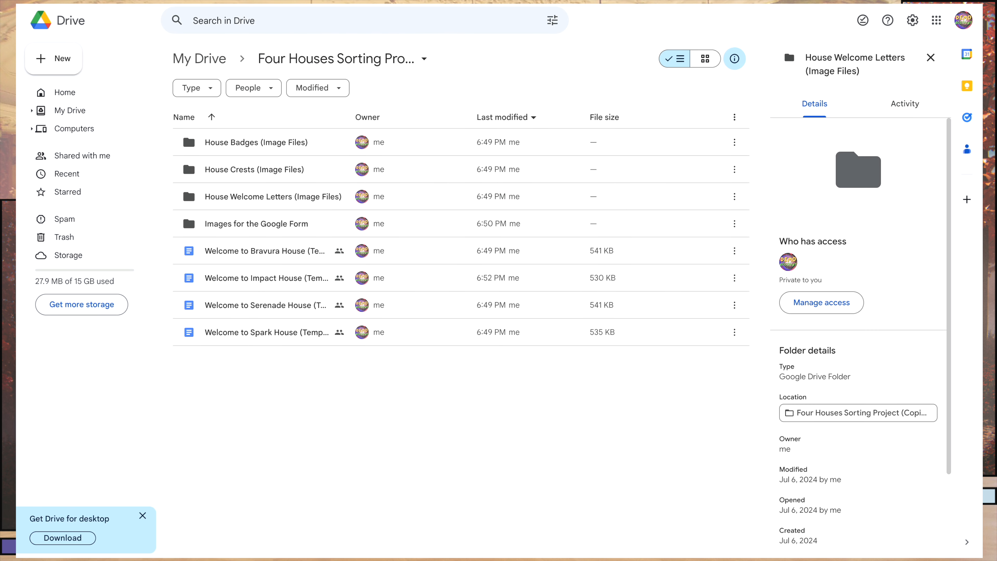
double_click(236, 171)
left_click(244, 144)
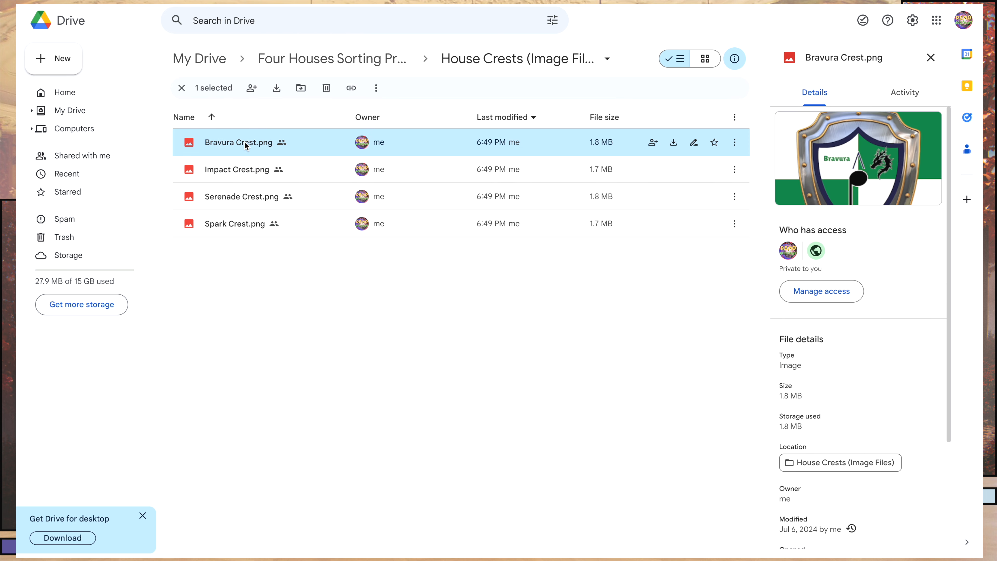
double_click(245, 145)
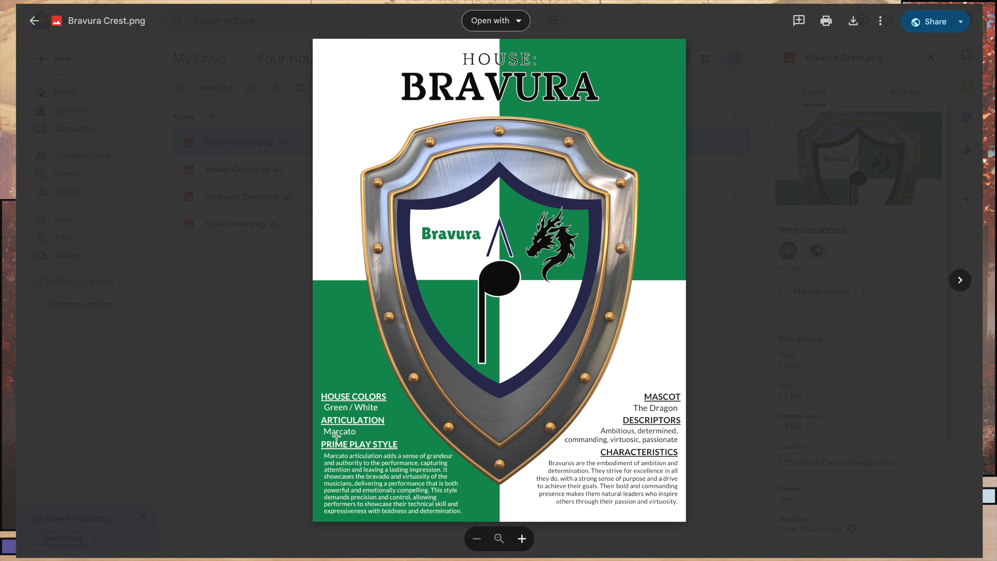
left_click(35, 21)
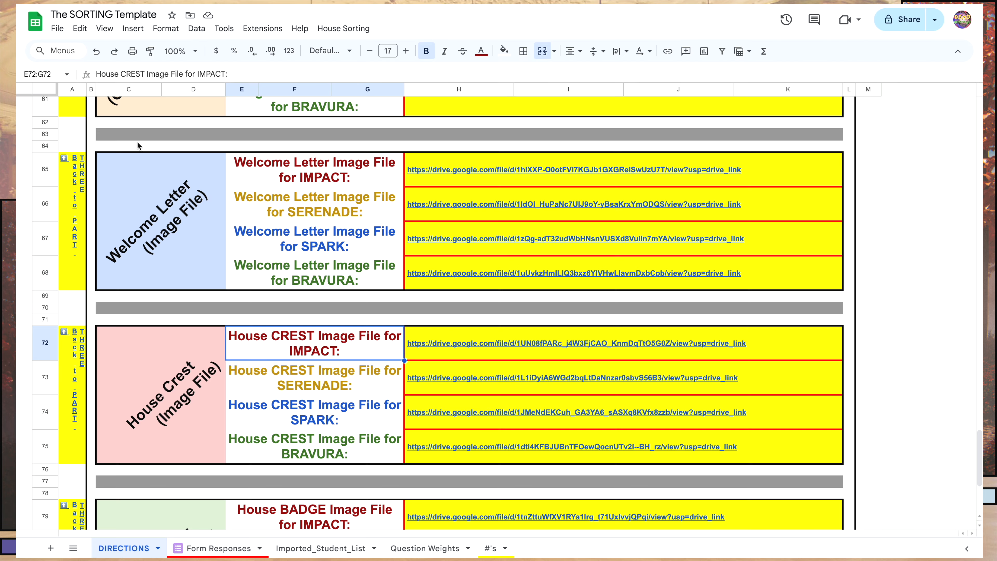
Examine the House BADGE (Image File) rows 79 to 82 and open the matching House Badges (Image Files) folder in Google Drive
scroll(334, 406, "down", 4)
left_click(302, 413)
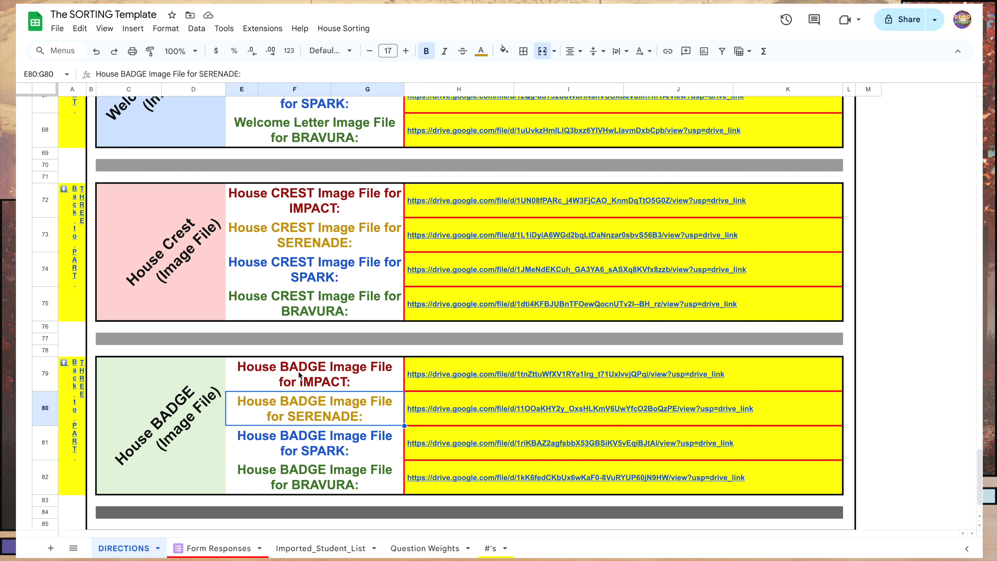
left_click_drag(301, 375, 329, 478)
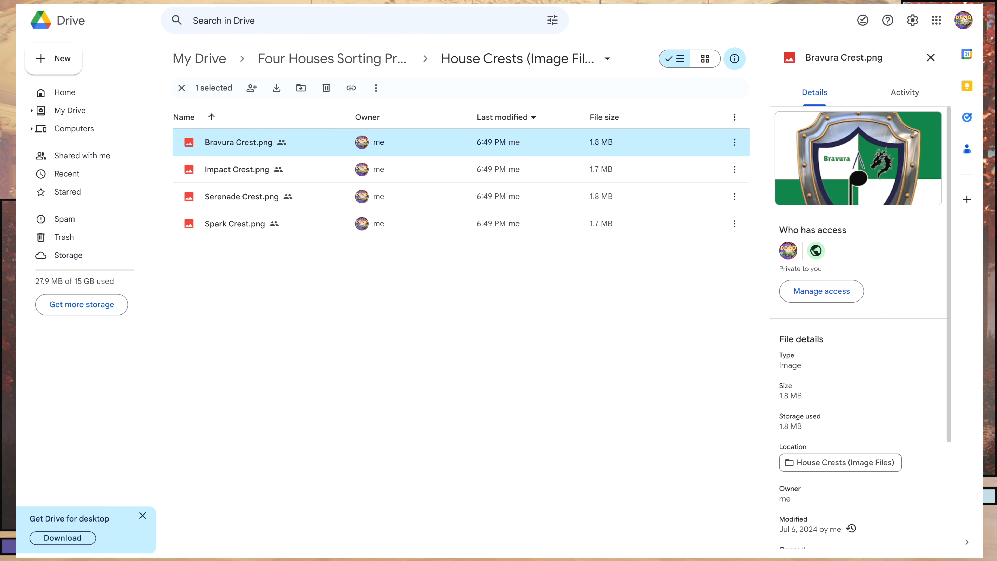
left_click(306, 59)
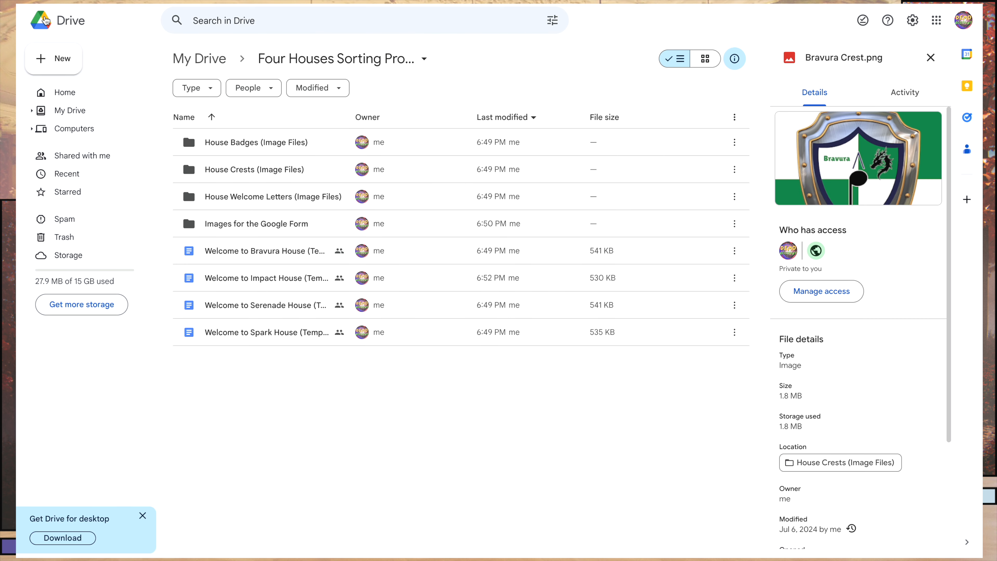
double_click(238, 143)
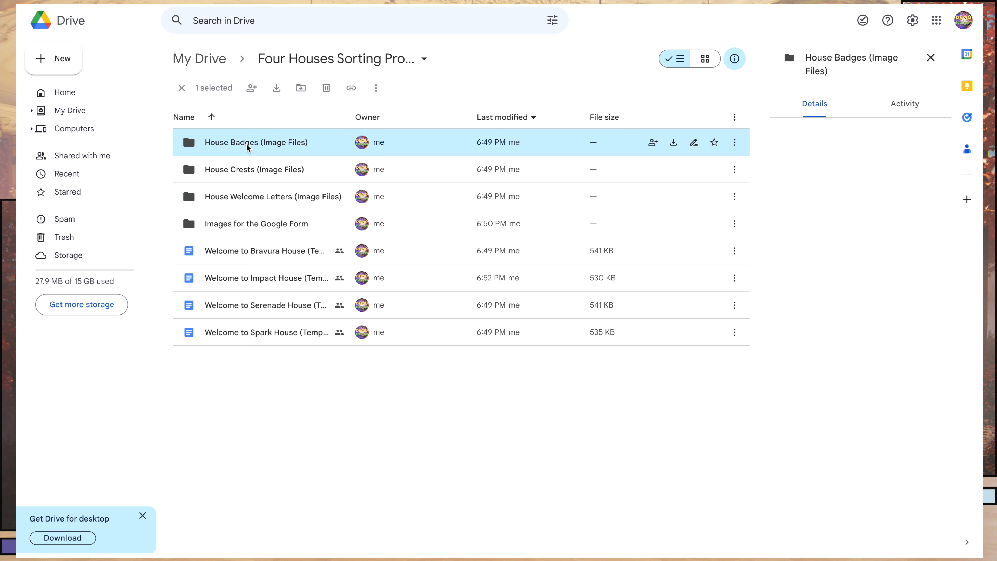
left_click(246, 144)
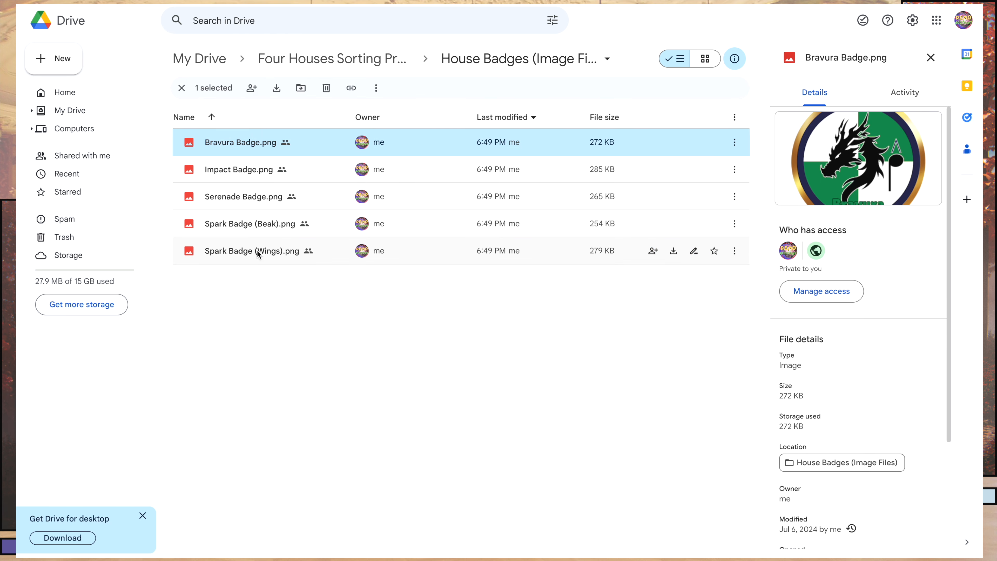
Compare the previews of Spark Badge (Beak).png and Spark Badge (Wings).png in the House Badges folder
double_click(237, 230)
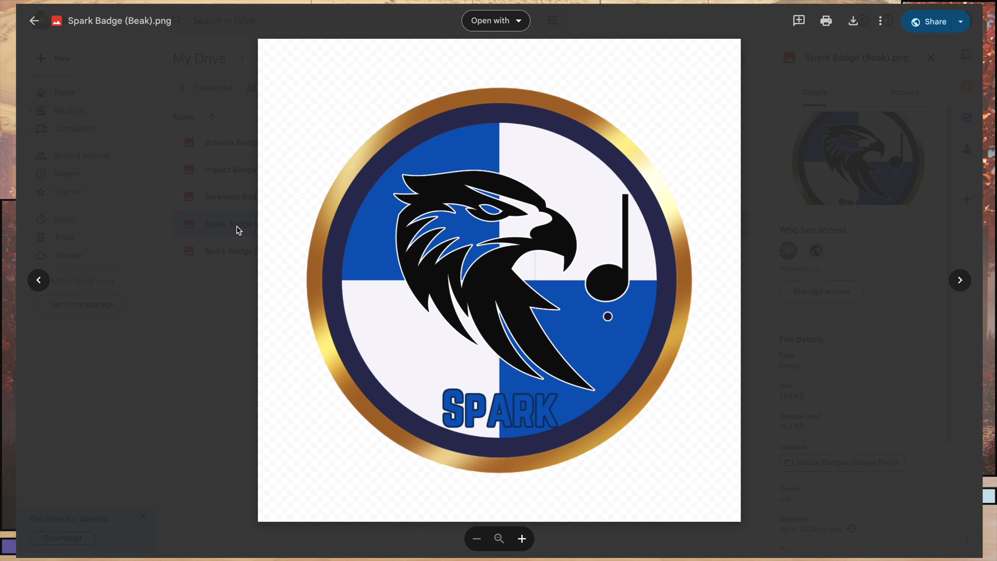
left_click(960, 280)
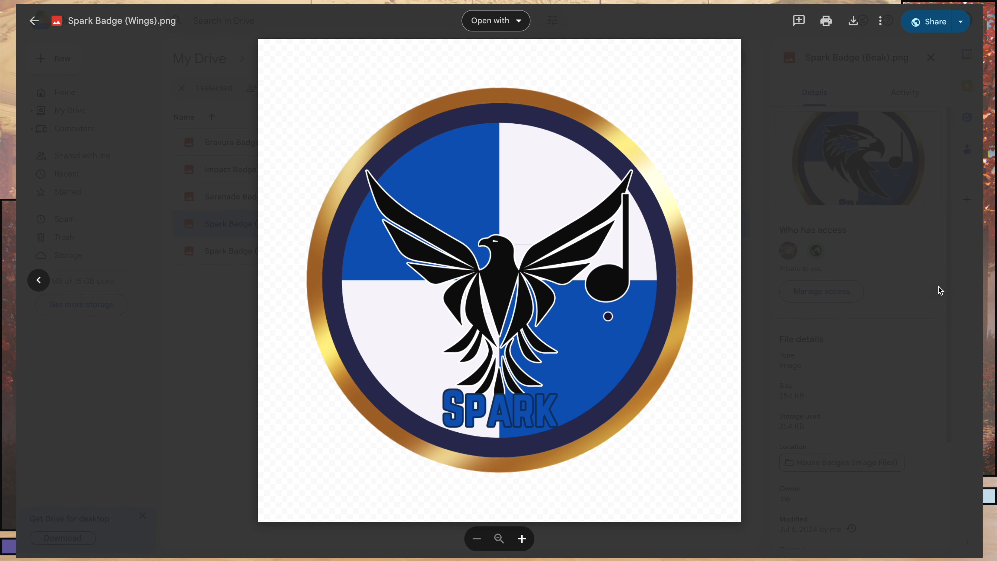
left_click(39, 280)
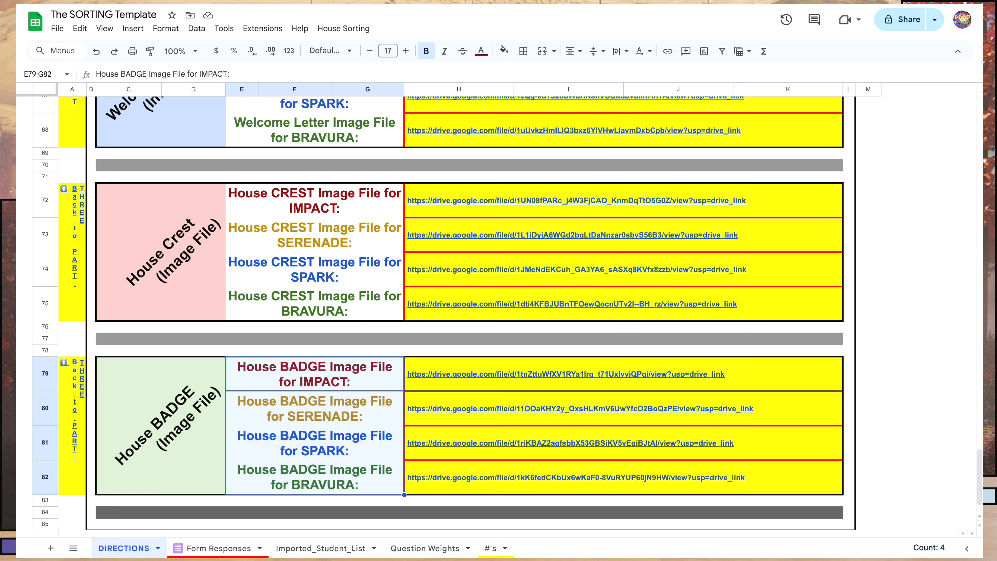
Back in The SORTING Template, review the link sections from House BADGE up to the Welcome Letter Image File for IMPACT
scroll(350, 359, "down", 2)
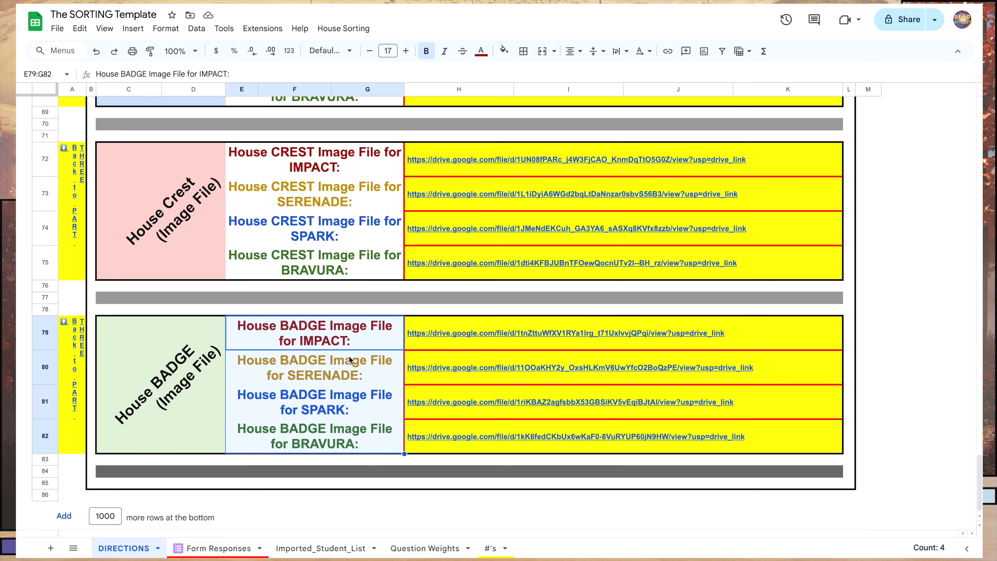
left_click(336, 436)
scroll(333, 385, "up", 10)
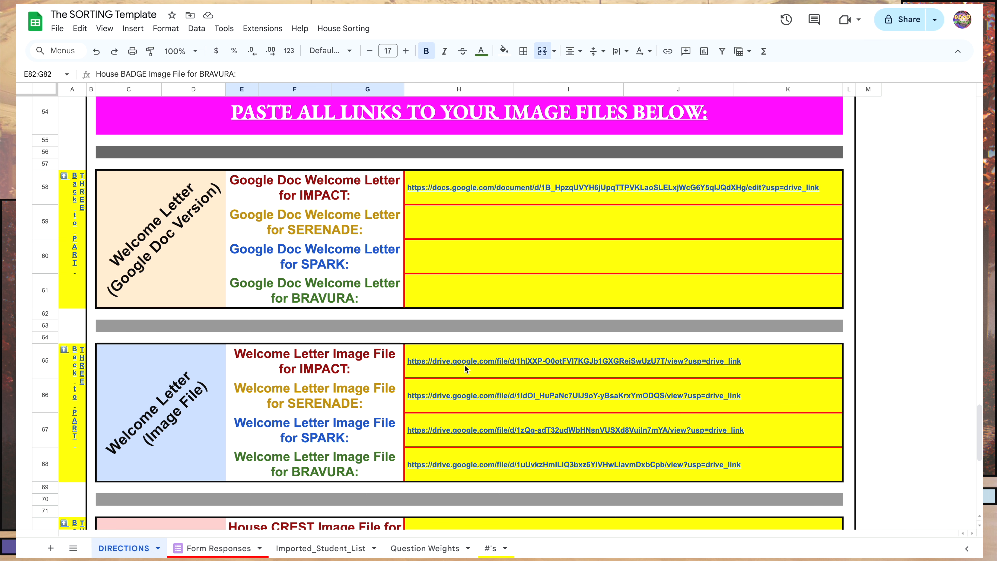
mouse_move(711, 362)
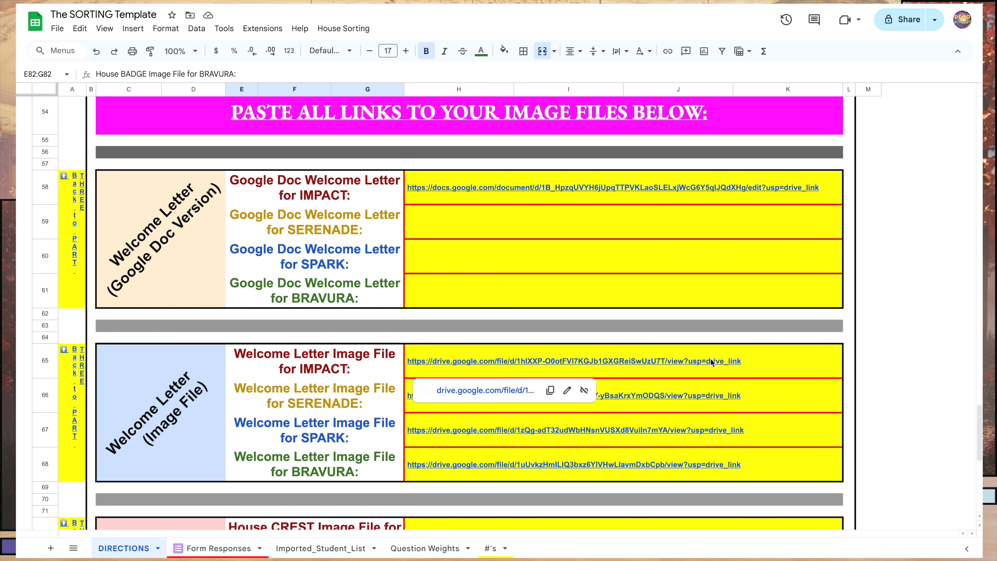
Copy the share link of Welcome to Serenade House (Template) from the Four Houses Images (Blank version) folder and return to the copied files
left_click(304, 1)
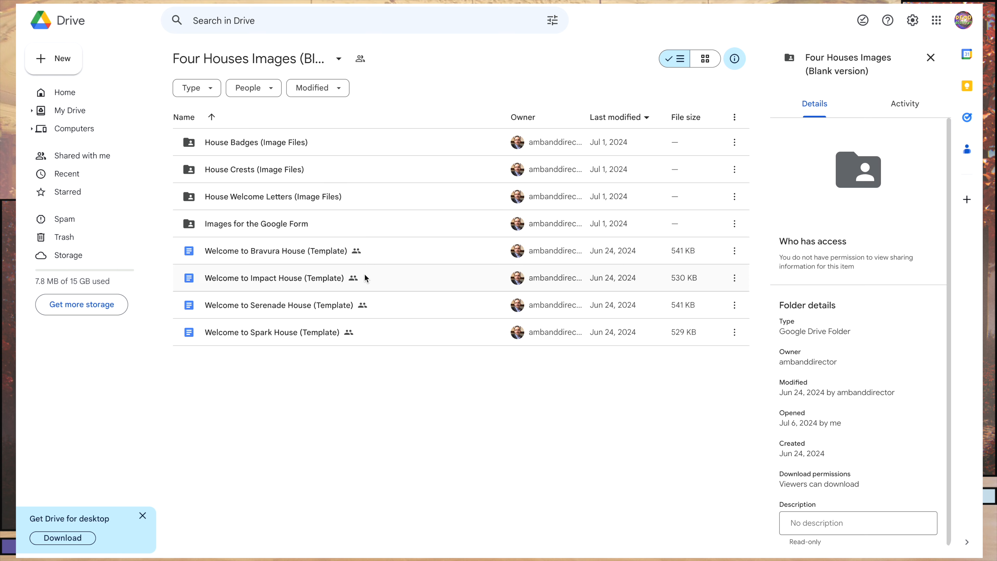
left_click(157, 1)
left_click(309, 1)
right_click(335, 318)
mouse_move(439, 416)
left_click(534, 434)
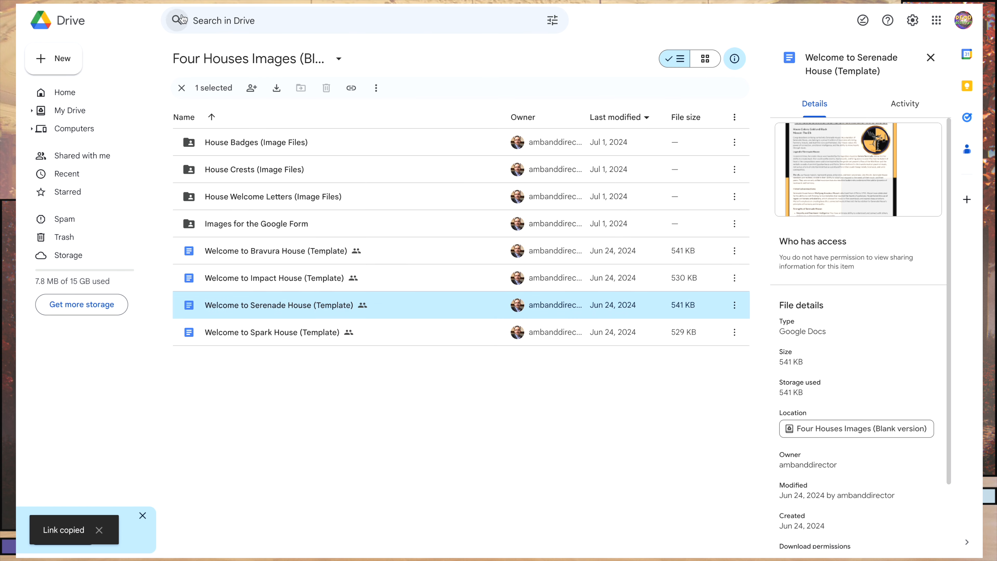
left_click(157, 2)
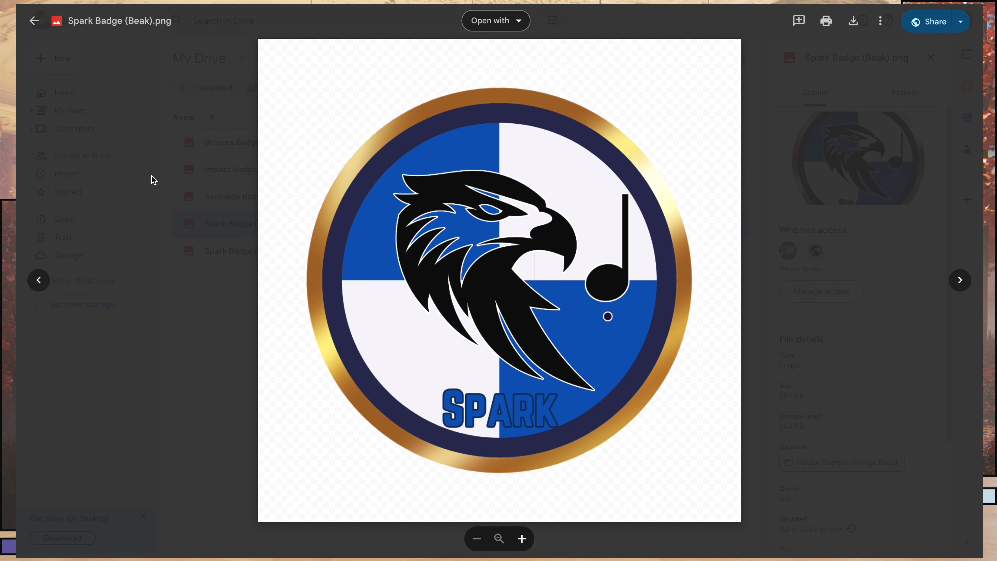
Copy the share link of Welcome to Serenade House (Template) from the Four Houses Sorting Project folder into the Google Doc Welcome Letter for SERENADE cell
left_click(34, 20)
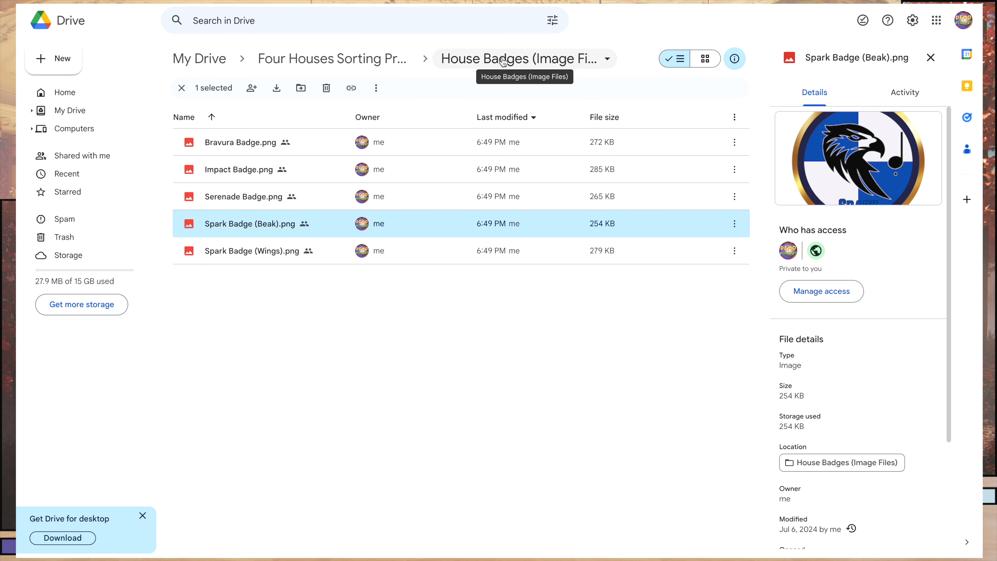
left_click(384, 59)
right_click(257, 303)
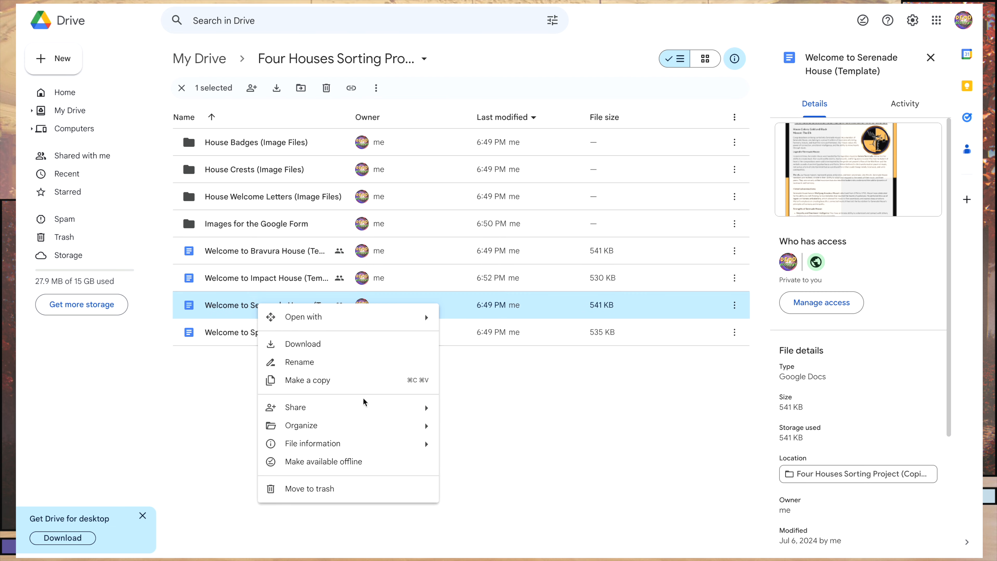
mouse_move(365, 406)
left_click(523, 438)
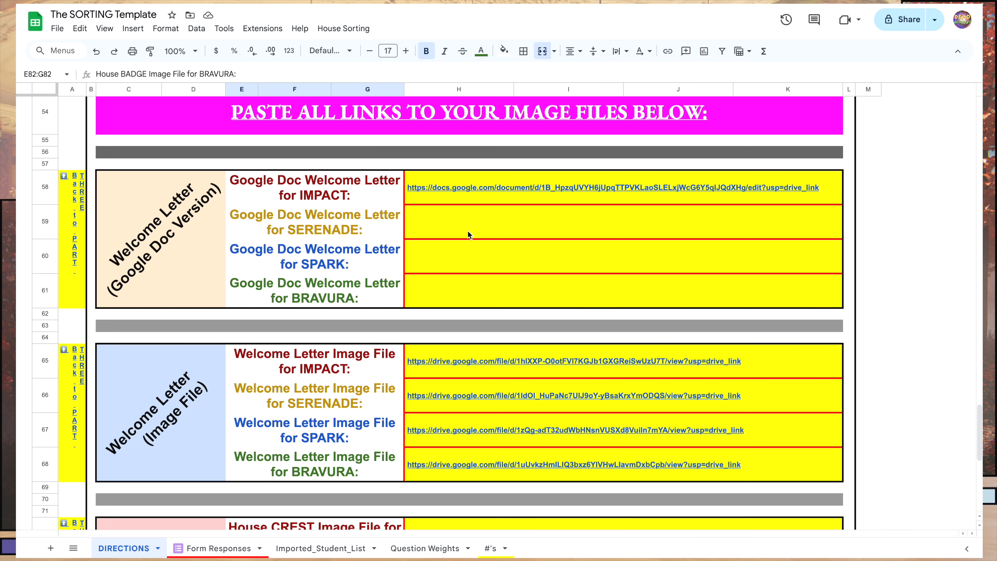
right_click(469, 233)
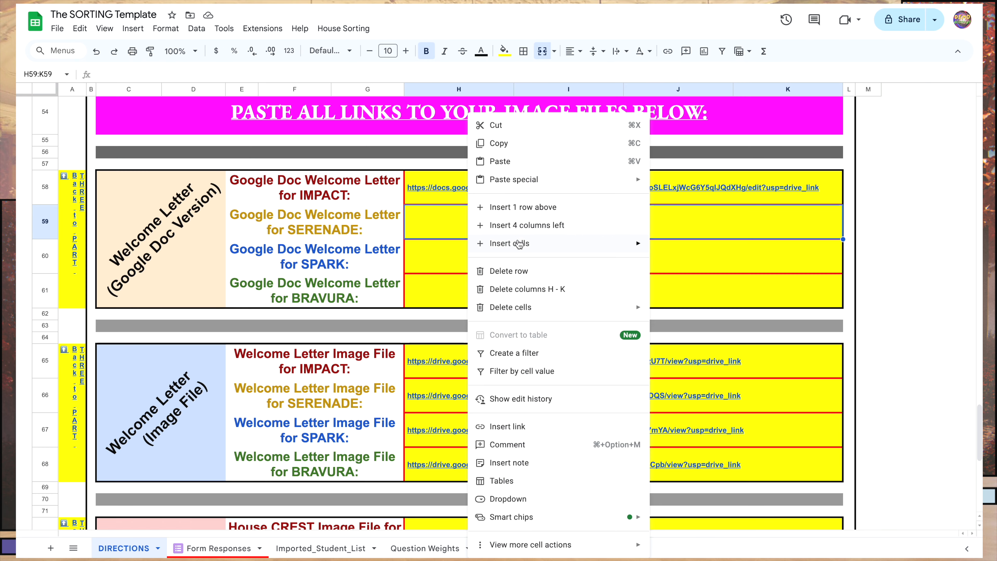
left_click(506, 162)
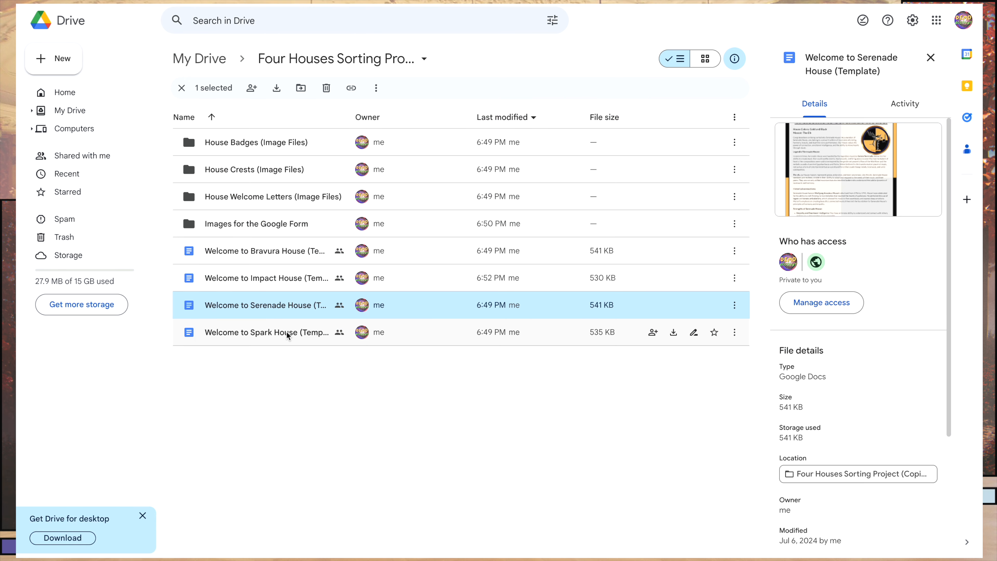
Copy the share link of Welcome to Spark House (Template) into the Google Doc Welcome Letter for SPARK cell
right_click(287, 334)
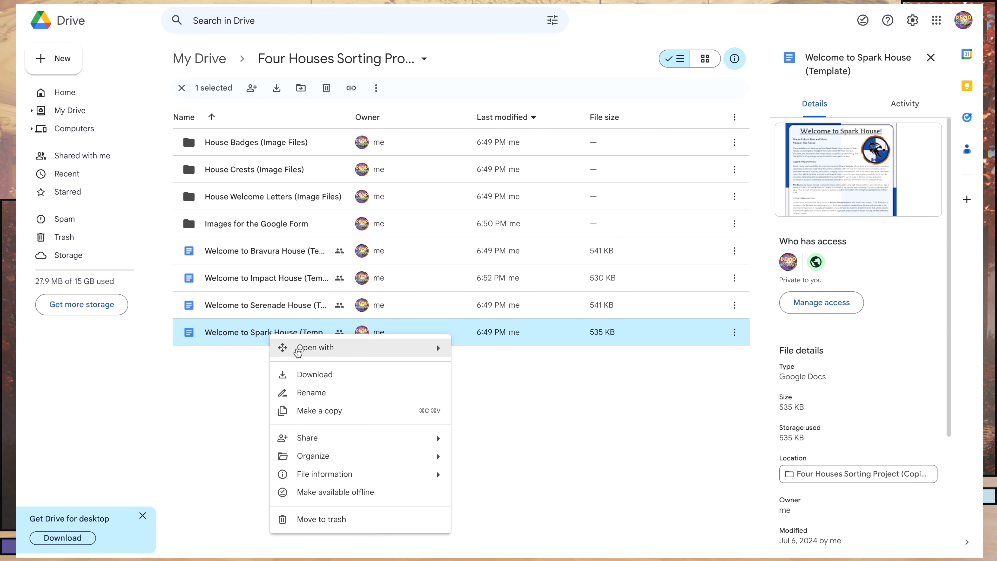
mouse_move(352, 439)
left_click(483, 456)
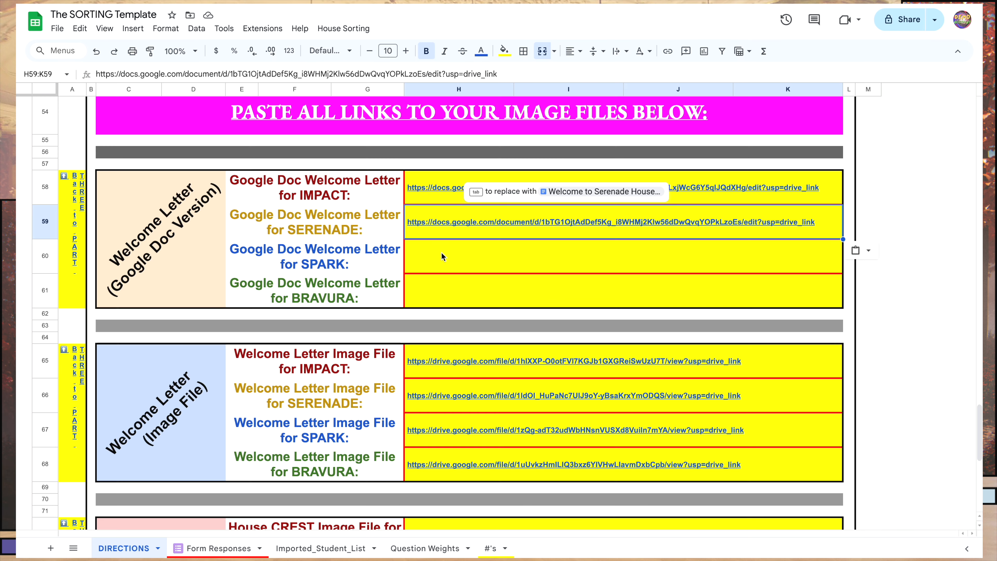
right_click(441, 258)
left_click(474, 161)
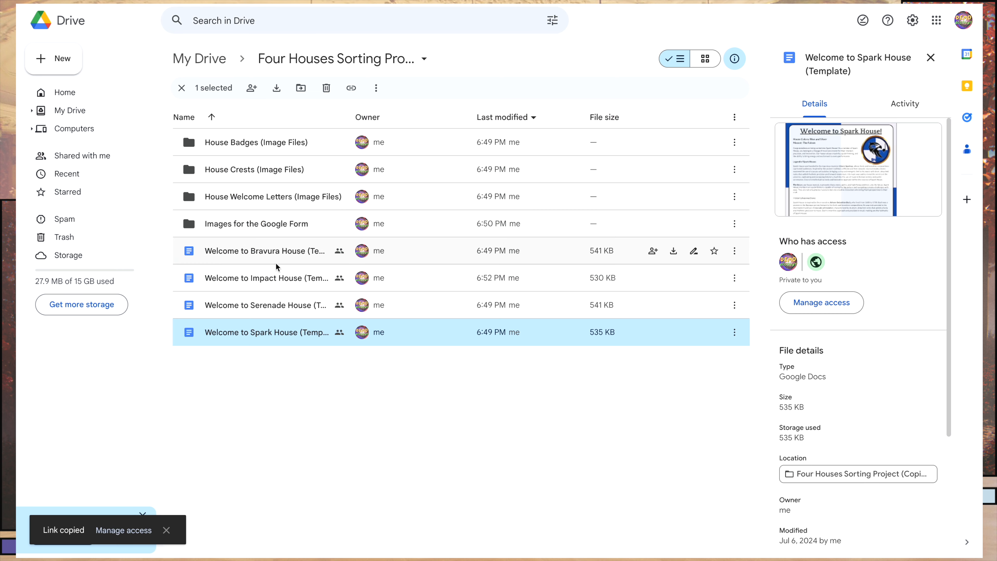
Copy the share link of Welcome to Bravura House (Template) into the Google Doc Welcome Letter for BRAVURA cell
right_click(267, 254)
mouse_move(334, 356)
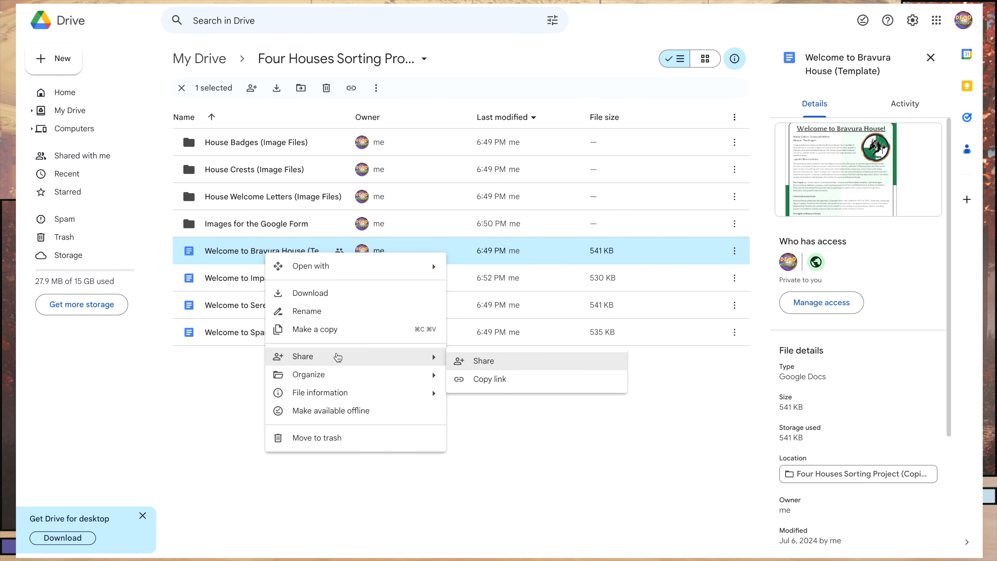
left_click(483, 380)
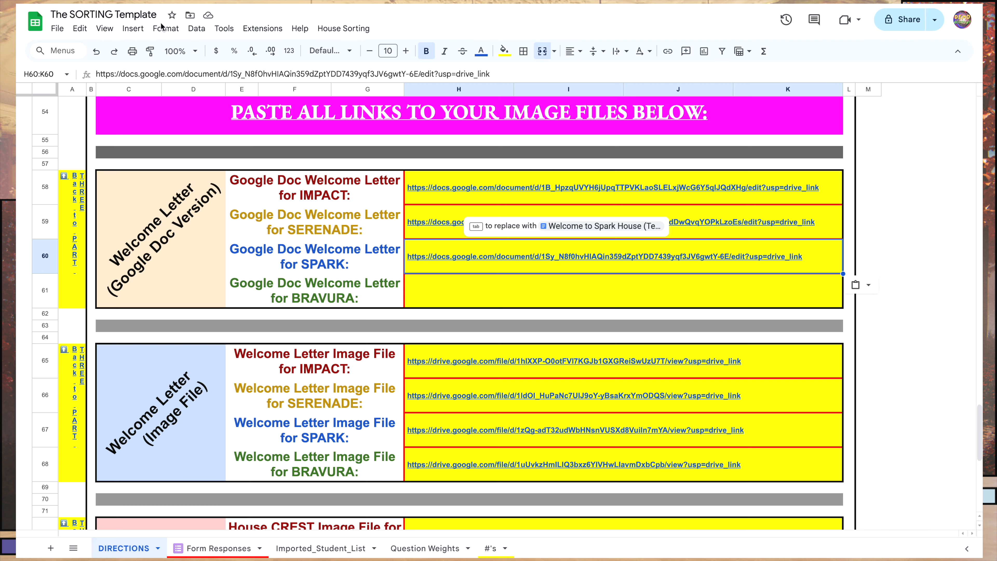
right_click(473, 292)
mouse_move(473, 303)
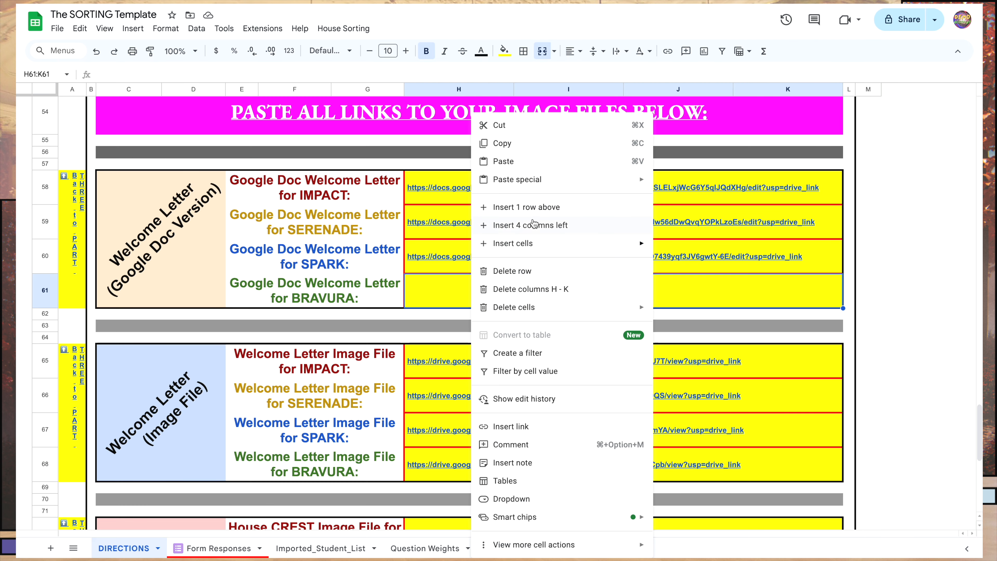
left_click(489, 163)
Clear the four Welcome Letter Image File links and paste the share link of Welcome to Impact House.png for IMPACT
left_click_drag(794, 359, 797, 457)
key("Delete")
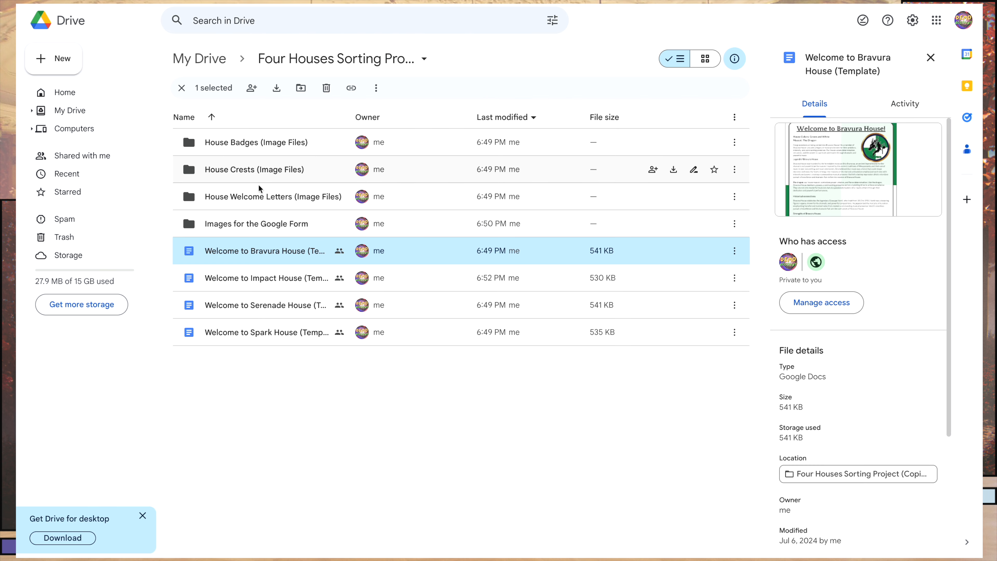
double_click(258, 189)
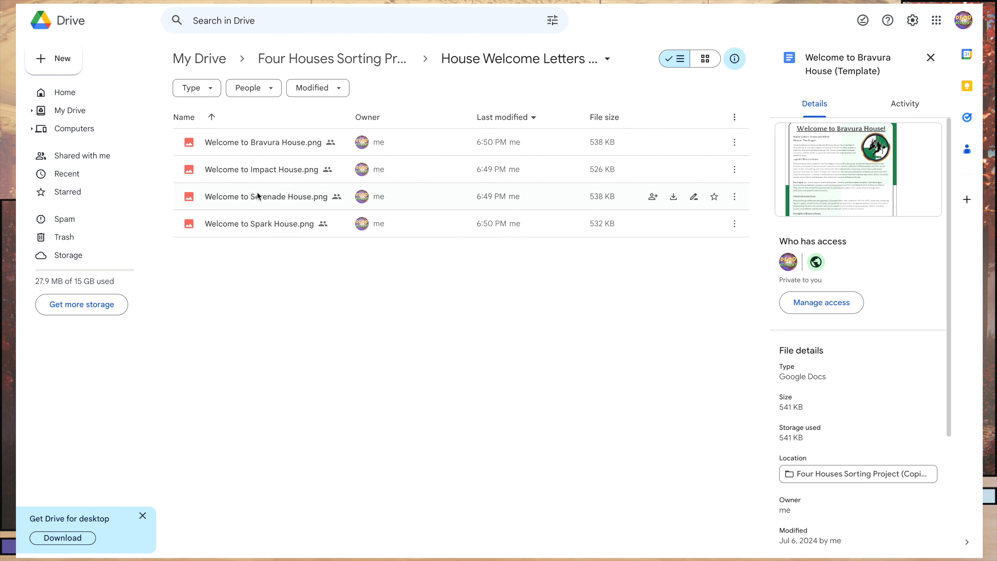
right_click(264, 173)
mouse_move(395, 276)
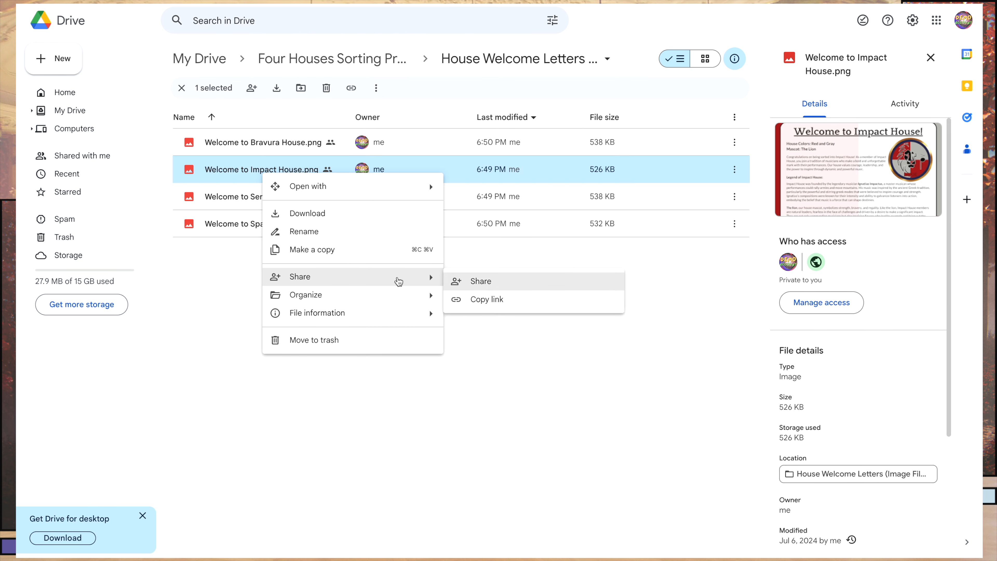
left_click(473, 295)
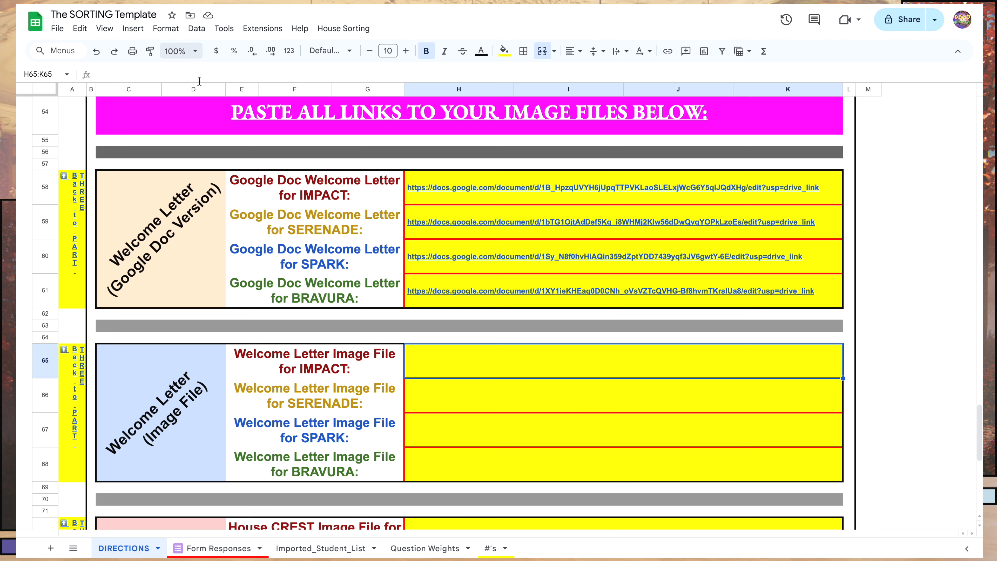
right_click(464, 355)
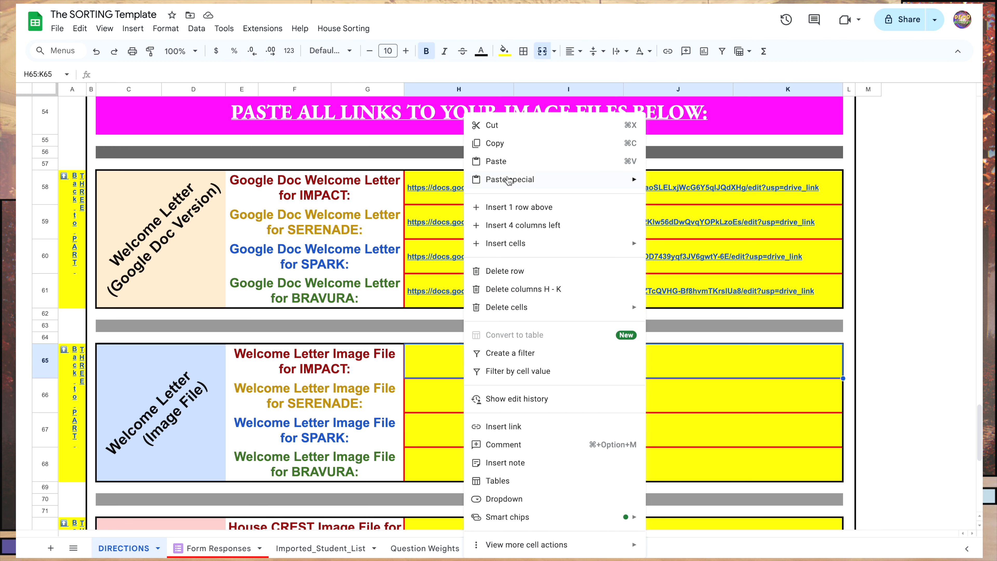
left_click(495, 161)
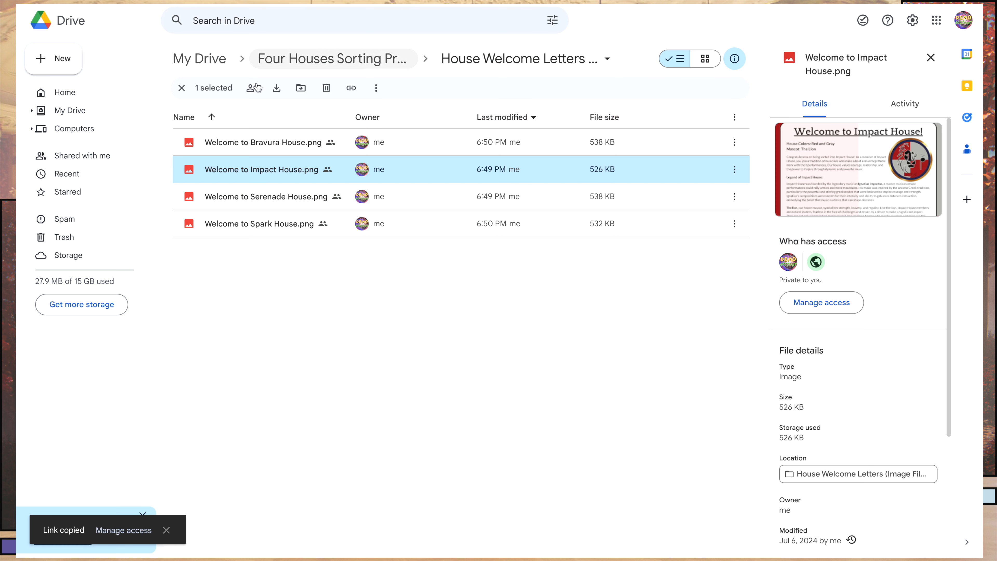
Copy the share link of Welcome to Serenade House.png into the Welcome Letter Image File for SERENADE cell
right_click(258, 196)
mouse_move(422, 299)
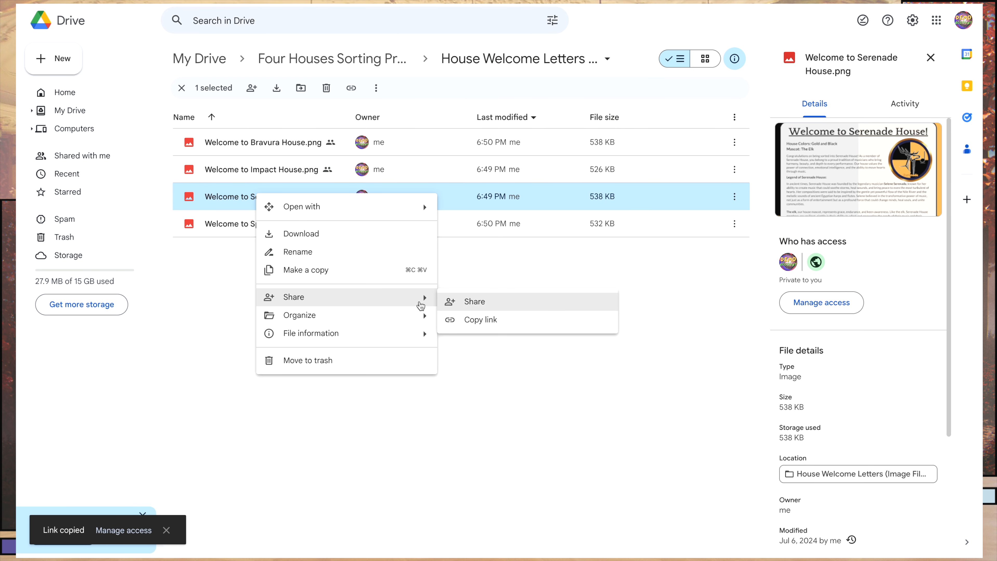
left_click(480, 318)
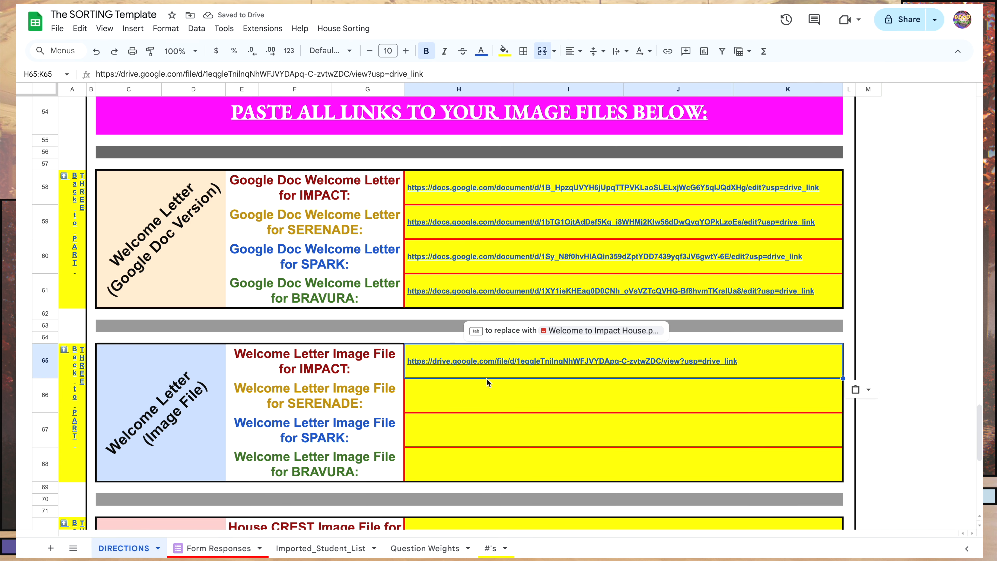
right_click(486, 378)
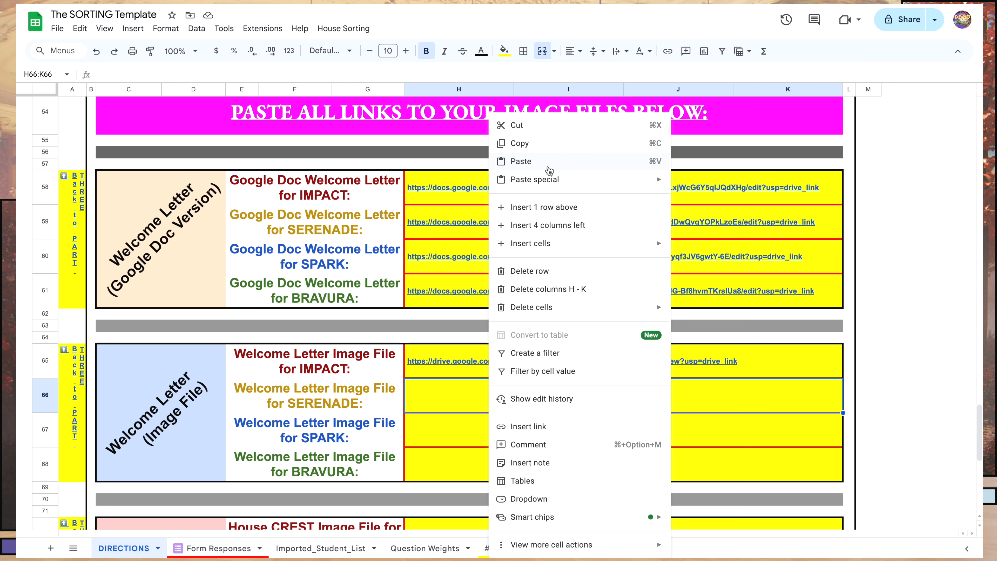
left_click(521, 161)
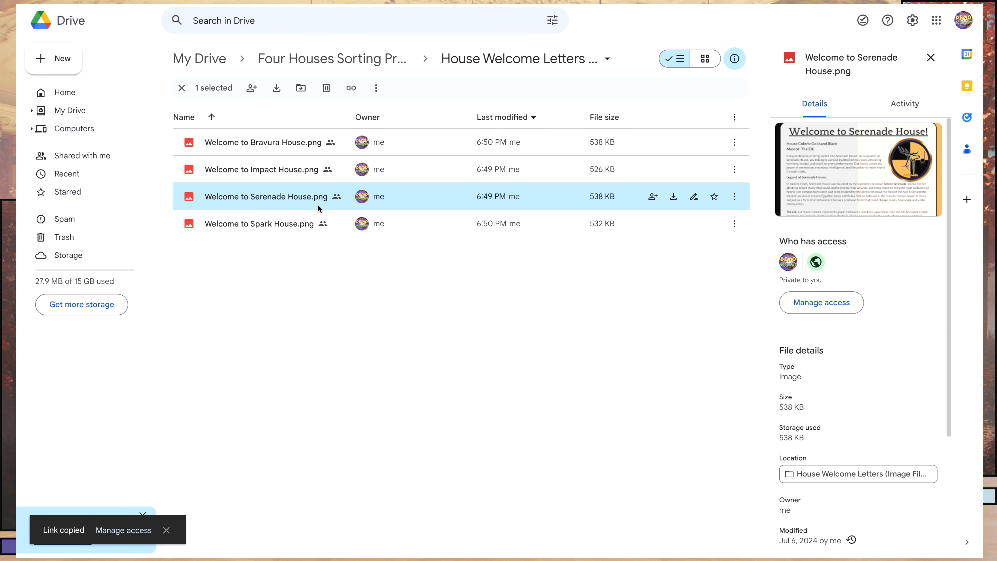
Copy the share link of Welcome to Spark House.png into the Welcome Letter Image File for SPARK cell
right_click(287, 231)
mouse_move(354, 330)
left_click(503, 357)
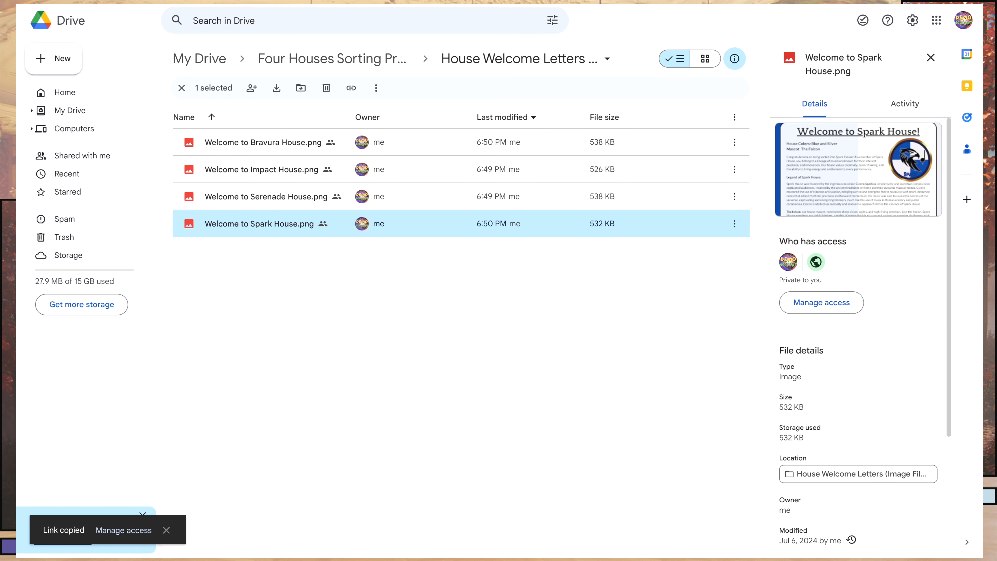
right_click(446, 432)
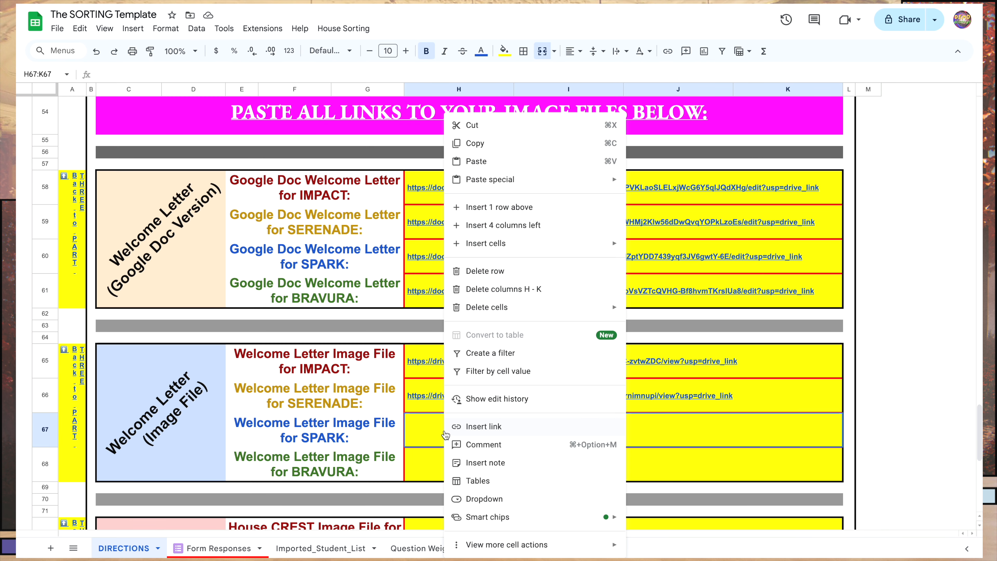
left_click(498, 161)
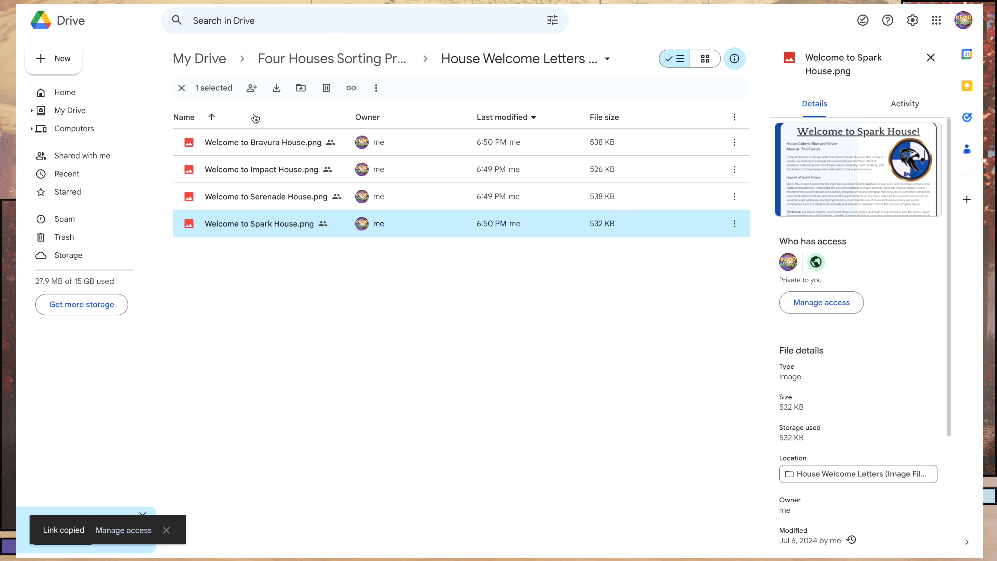
Copy the share link of Welcome to Bravura House.png into the Welcome Letter Image File for BRAVURA cell
right_click(260, 142)
mouse_move(431, 240)
left_click(471, 262)
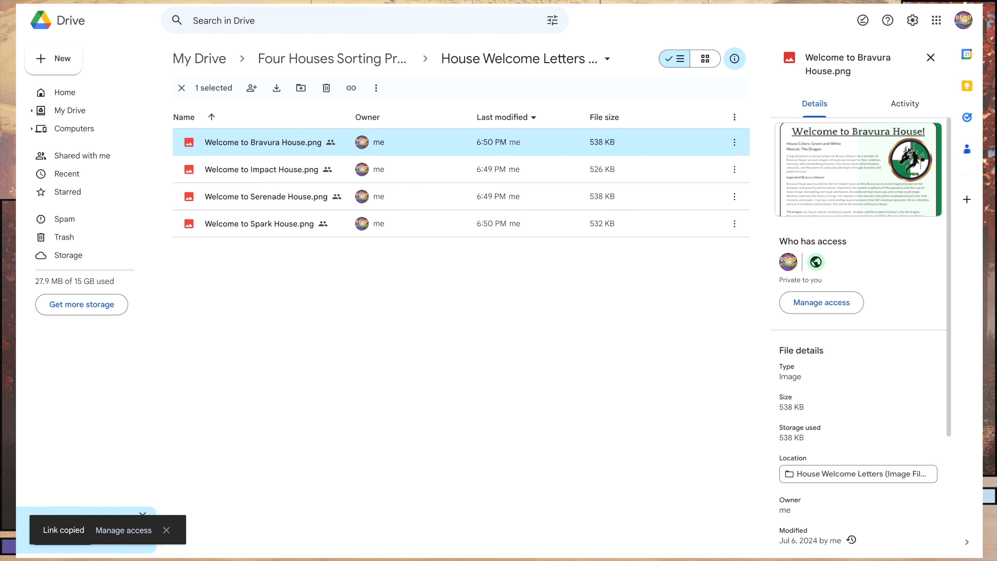
left_click(439, 457)
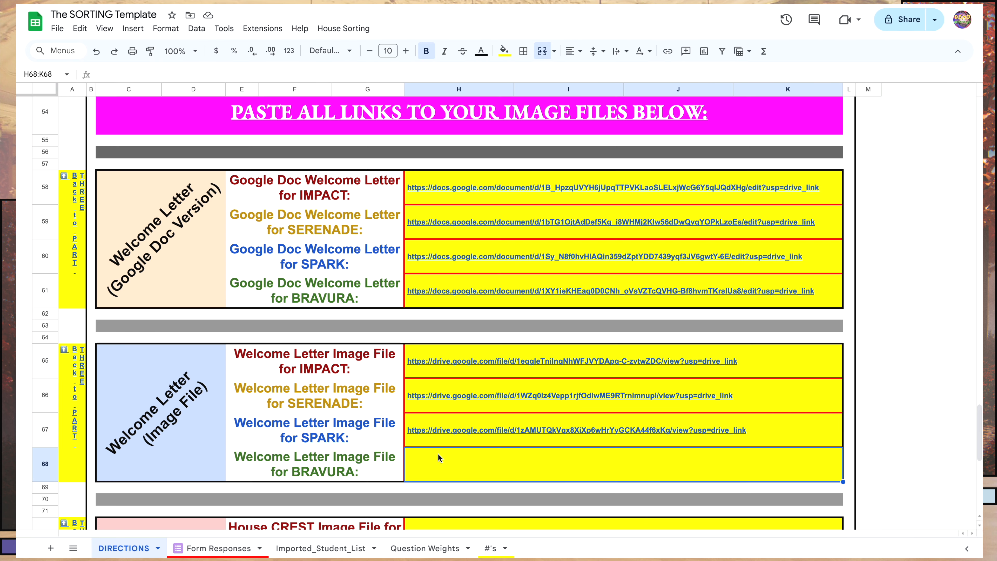
right_click(437, 456)
left_click(492, 60)
left_click(354, 404)
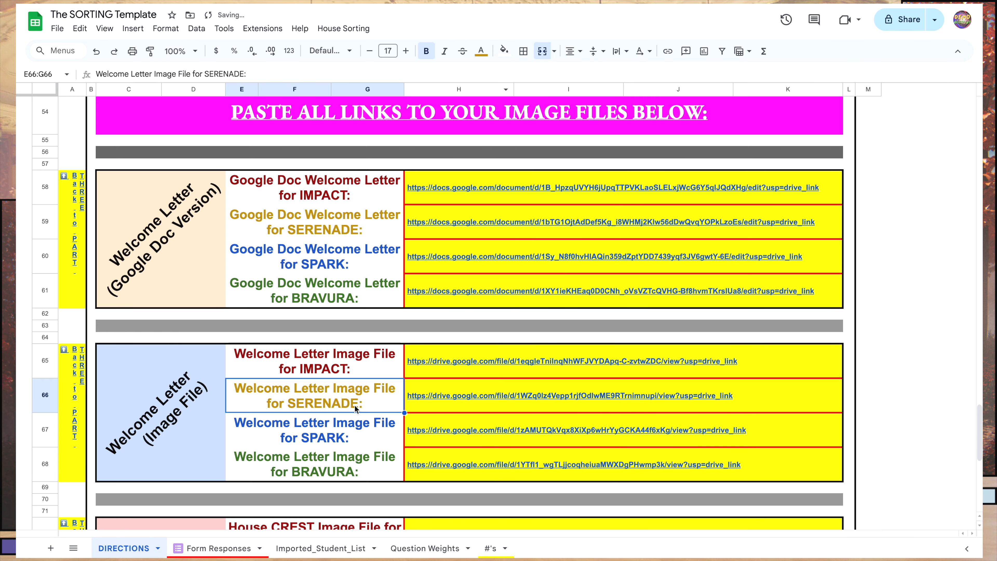
Clear the old House CREST Image File links in rows 72 to 75 and select the IMPACT crest cell
scroll(353, 402, "down", 3)
scroll(353, 397, "down", 3)
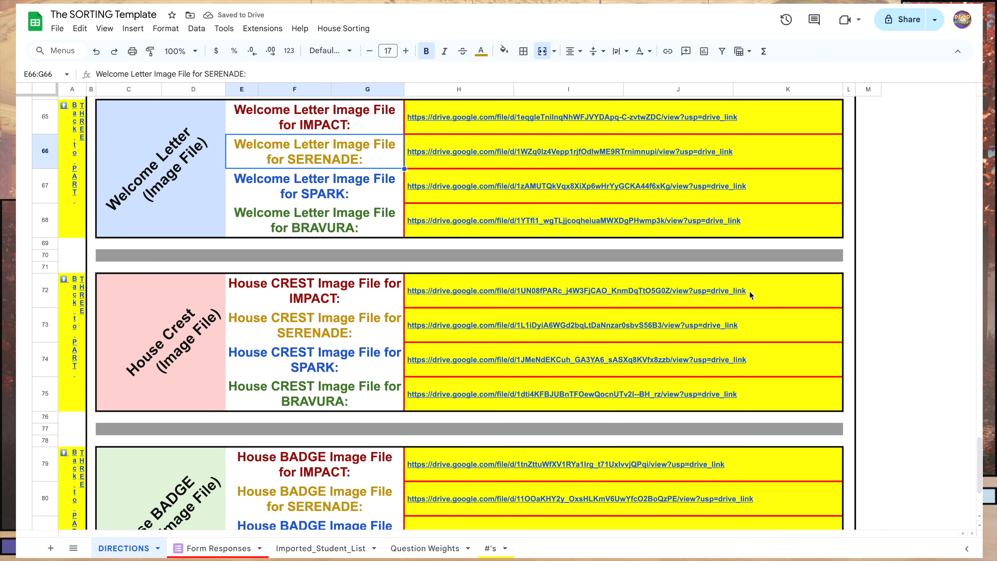
left_click_drag(756, 289, 762, 393)
key("Delete")
left_click(612, 290)
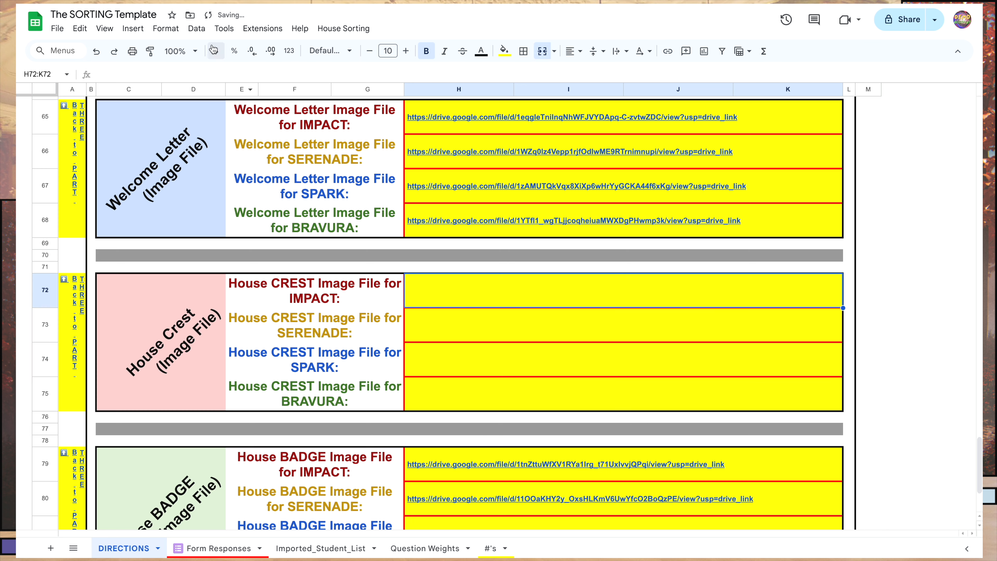
Copy the share link of Impact Crest.png from the House Crests (Image Files) folder into the House CREST Image File for IMPACT cell
left_click(189, 2)
left_click(334, 59)
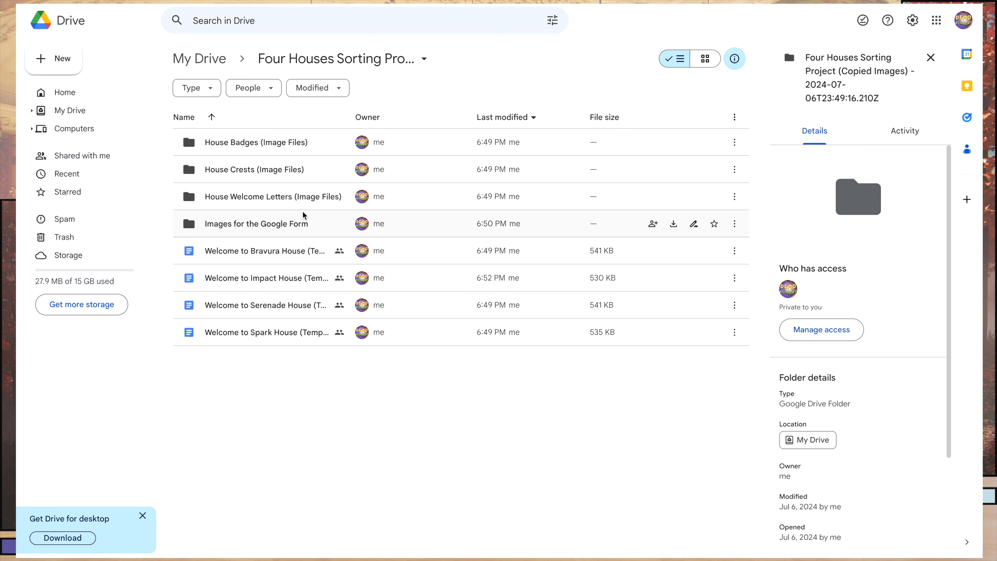
double_click(278, 169)
right_click(283, 168)
mouse_move(392, 272)
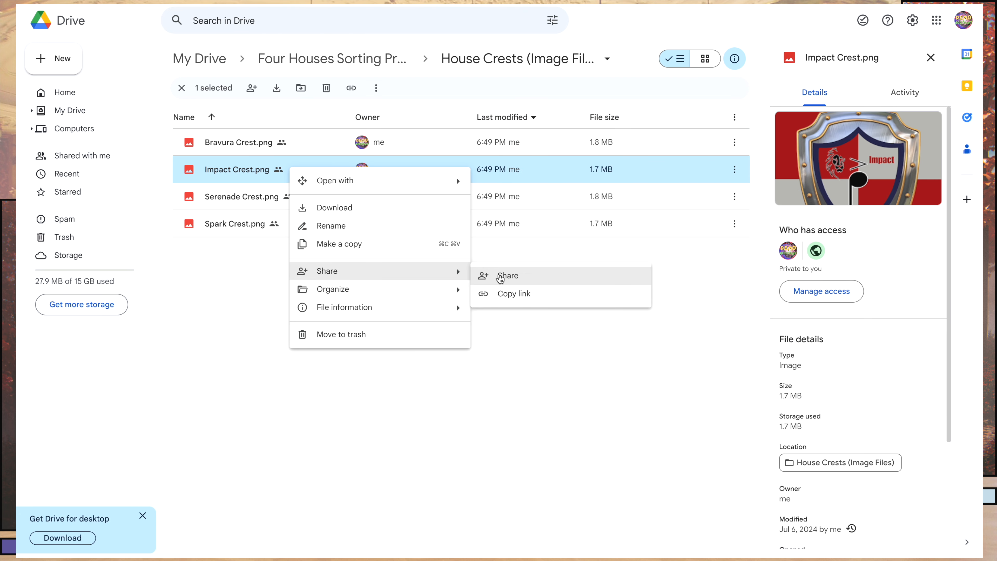
left_click(510, 294)
left_click(98, 1)
right_click(434, 292)
left_click(469, 161)
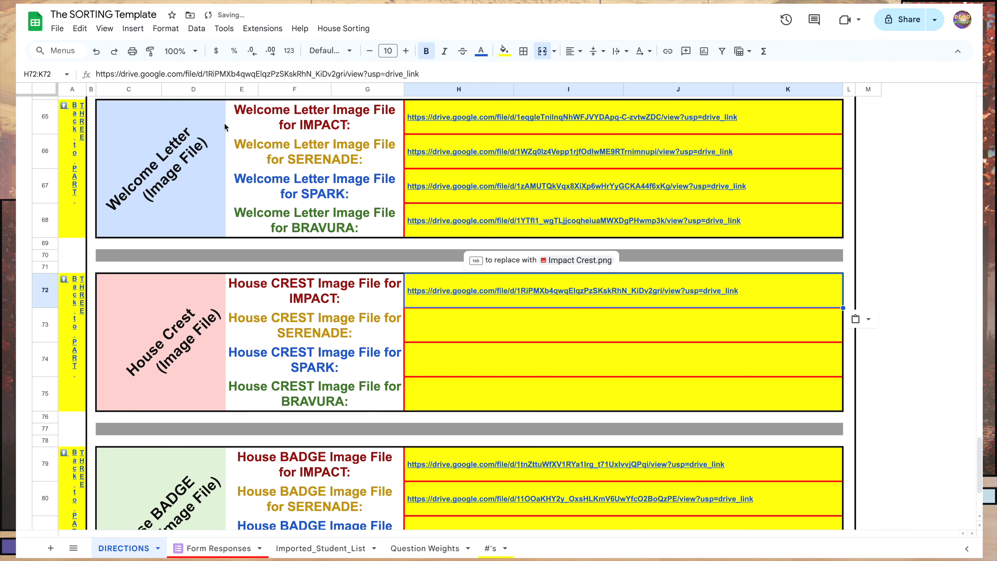
Copy the share link of Serenade Crest.png into the House CREST Image File for SERENADE cell
left_click(189, 1)
right_click(241, 196)
mouse_move(368, 297)
left_click(465, 318)
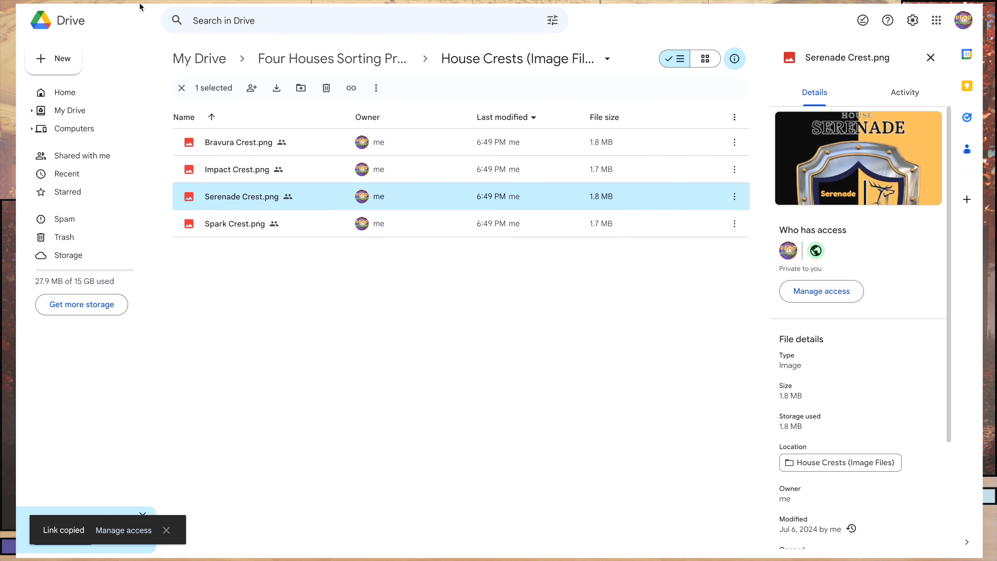
key("ctrl+Tab")
right_click(438, 326)
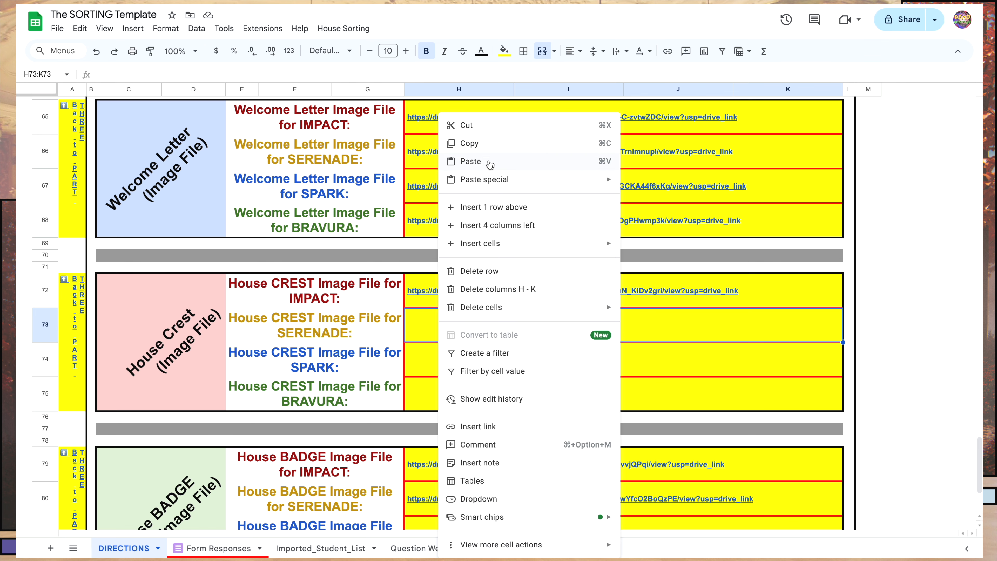
left_click(470, 161)
Copy the share link of Spark Crest.png into the House CREST Image File for SPARK cell
key("ctrl+shift+Tab")
left_click(256, 224)
right_click(258, 224)
mouse_move(331, 332)
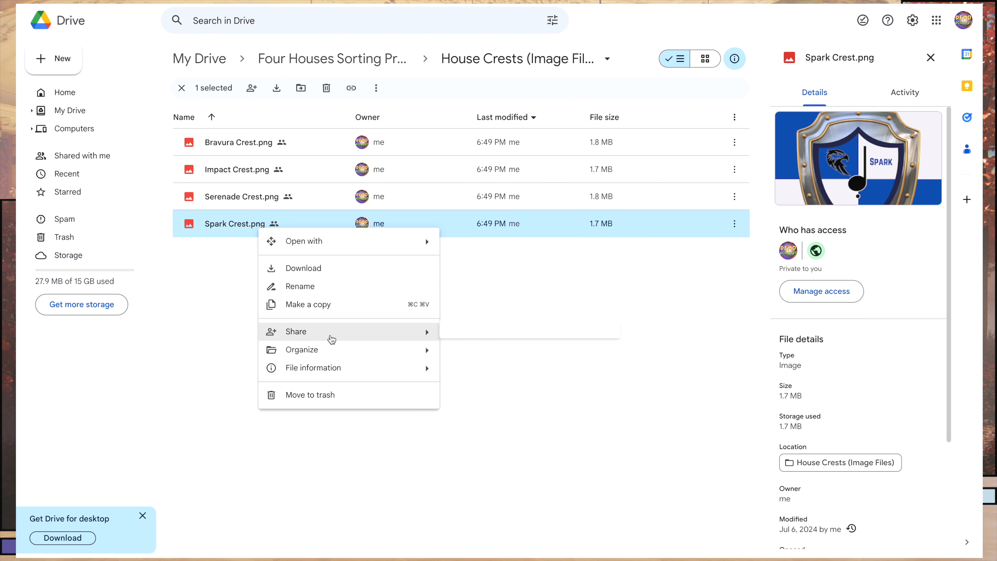
left_click(465, 354)
key("ctrl+Tab")
right_click(474, 361)
left_click(490, 159)
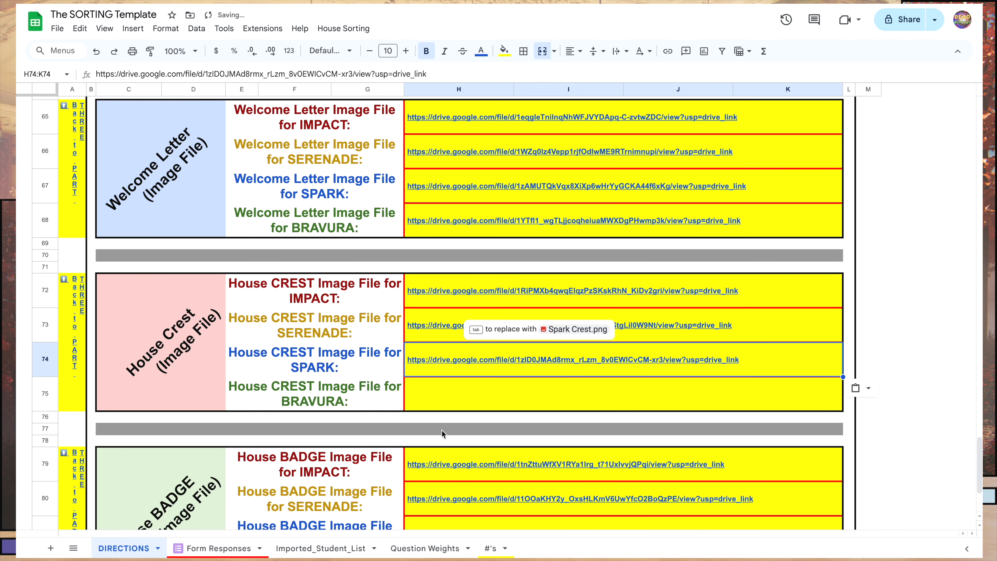
Copy the share link of Bravura Crest.png into the House CREST Image File for BRAVURA cell
key("ctrl+shift+Tab")
right_click(235, 143)
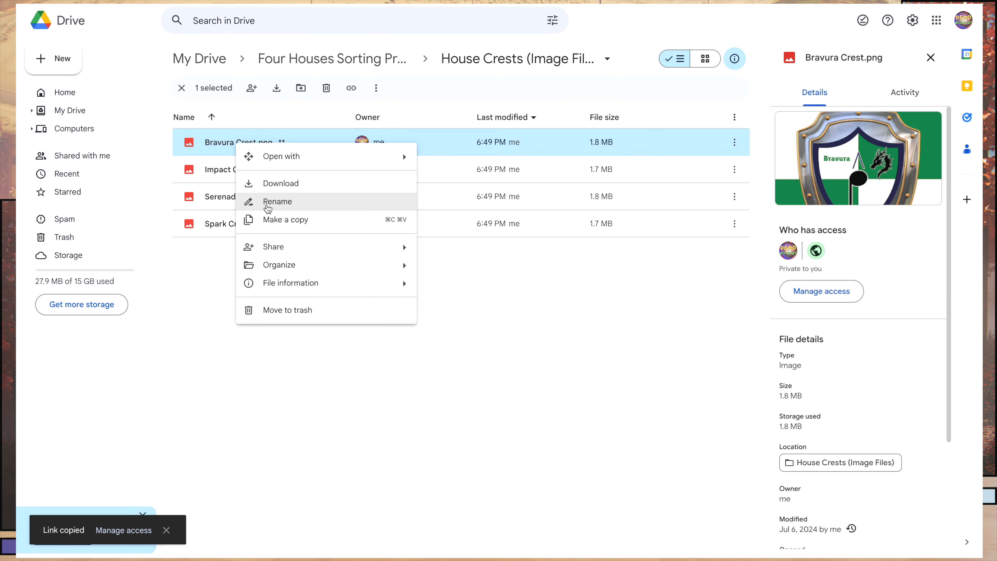
mouse_move(275, 247)
left_click(486, 270)
key("ctrl+Tab")
right_click(465, 407)
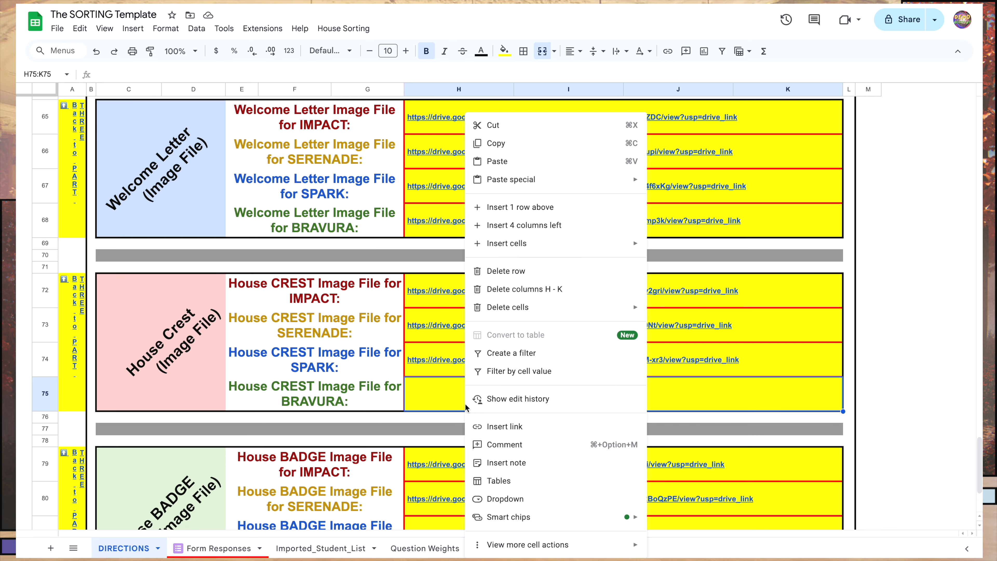
left_click(502, 169)
Clear the old House BADGE Image File links in rows 79 to 82 and select the IMPACT badge cell
scroll(562, 347, "down", 3)
left_click_drag(743, 333, 766, 435)
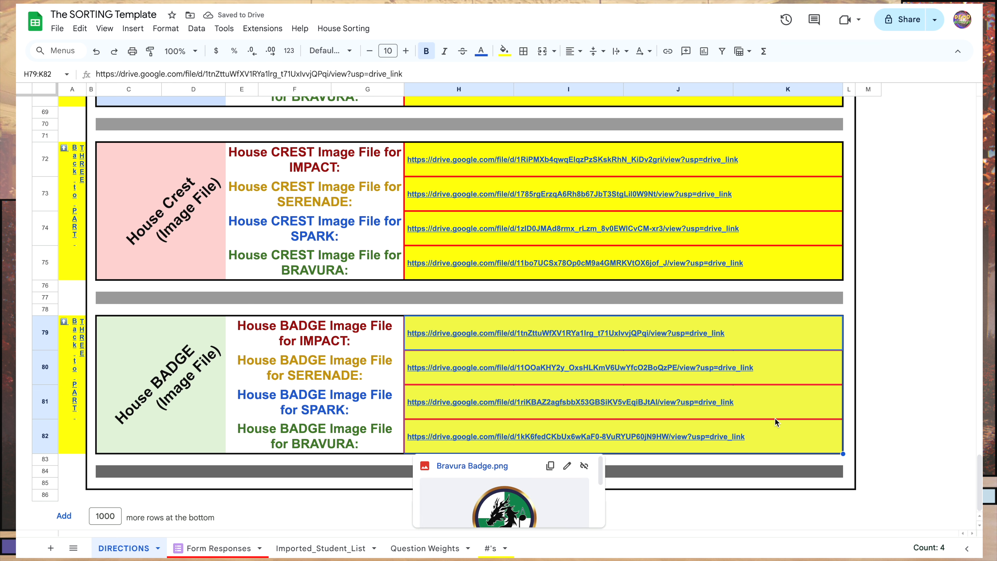
key("Delete")
left_click(510, 325)
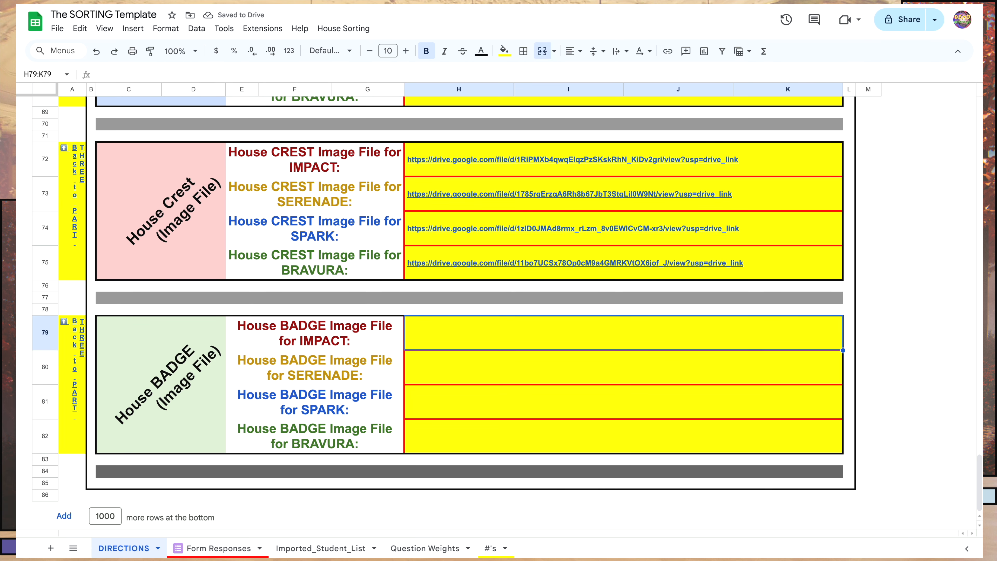
Copy the share link of Impact Badge.png from the House Badges (Image Files) folder into the House BADGE Image File for IMPACT cell
left_click(172, 2)
left_click(294, 61)
double_click(244, 146)
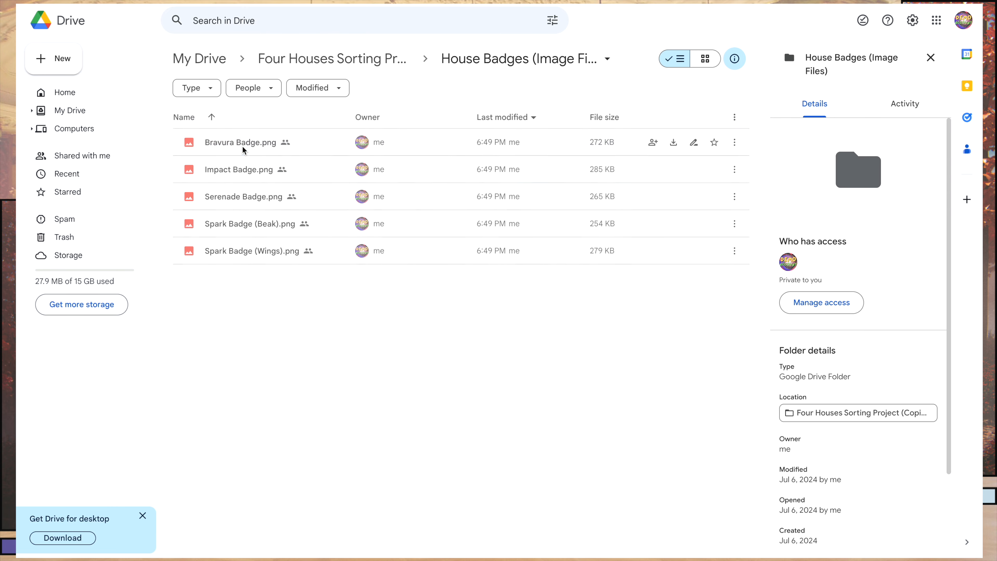
right_click(263, 183)
mouse_move(338, 289)
left_click(471, 298)
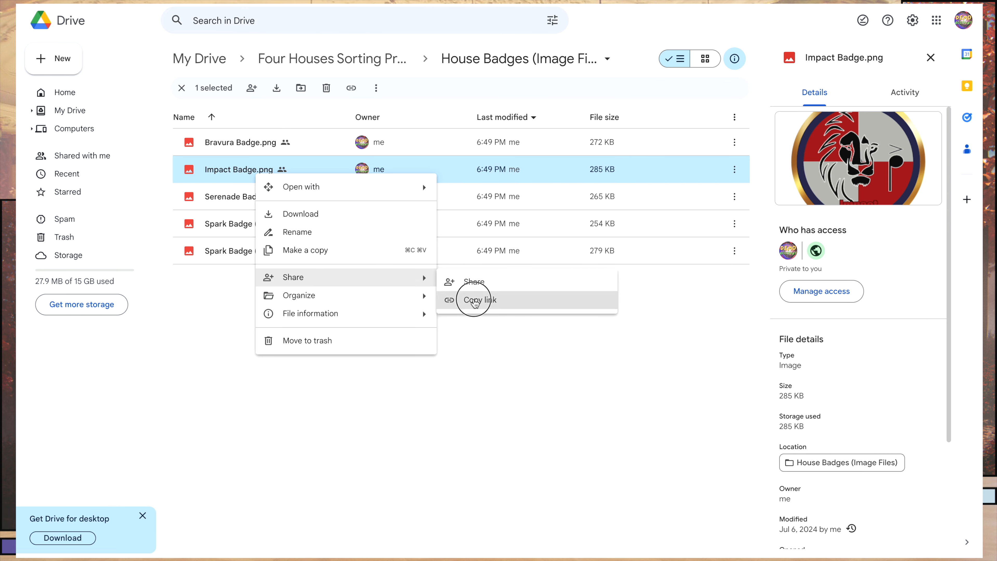
key("ctrl+Tab")
right_click(457, 349)
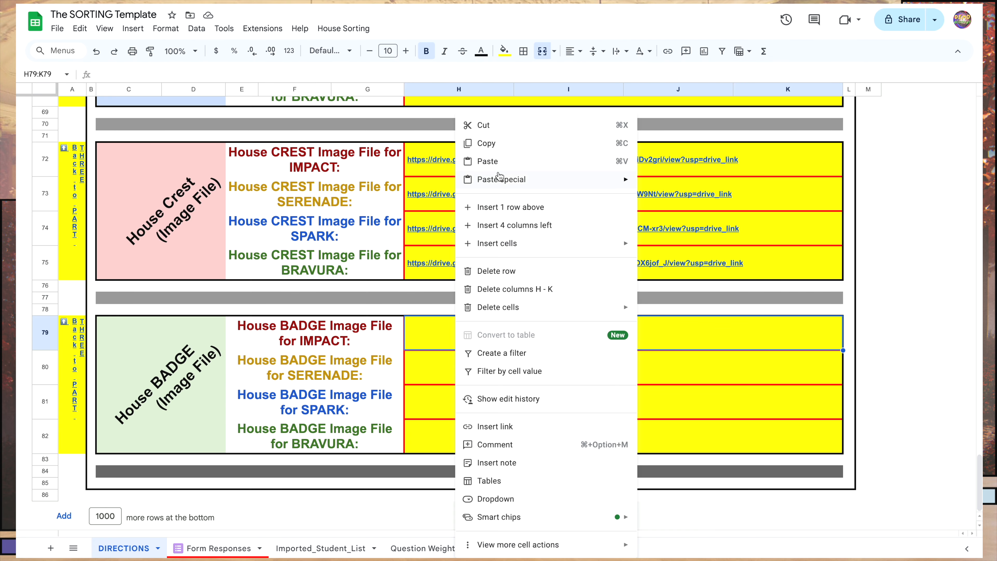
left_click(503, 160)
Copy the share link of Serenade Badge.png into the House BADGE Image File for SERENADE cell
key("ctrl+Tab")
right_click(249, 196)
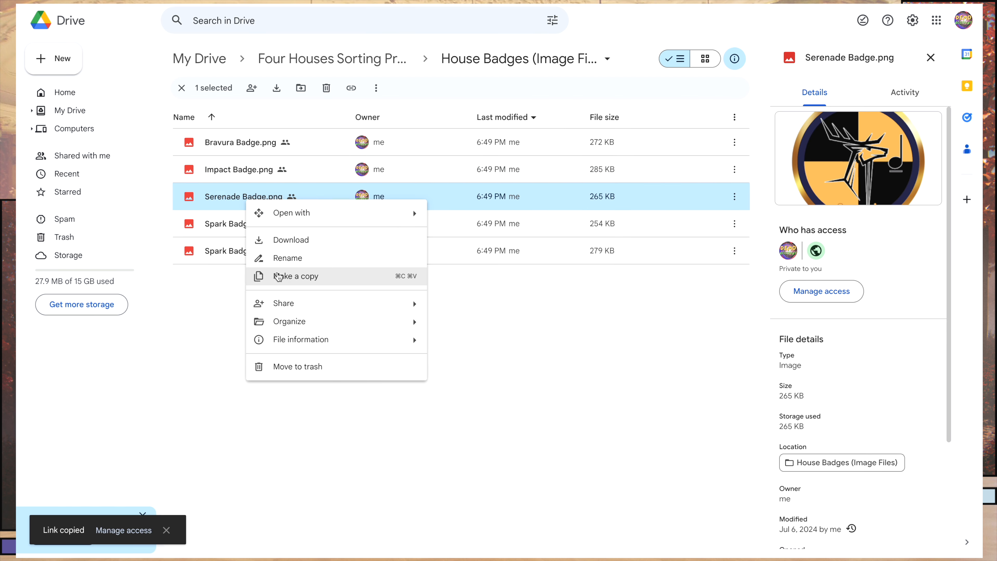
mouse_move(285, 301)
left_click(459, 325)
key("ctrl+Tab")
right_click(436, 368)
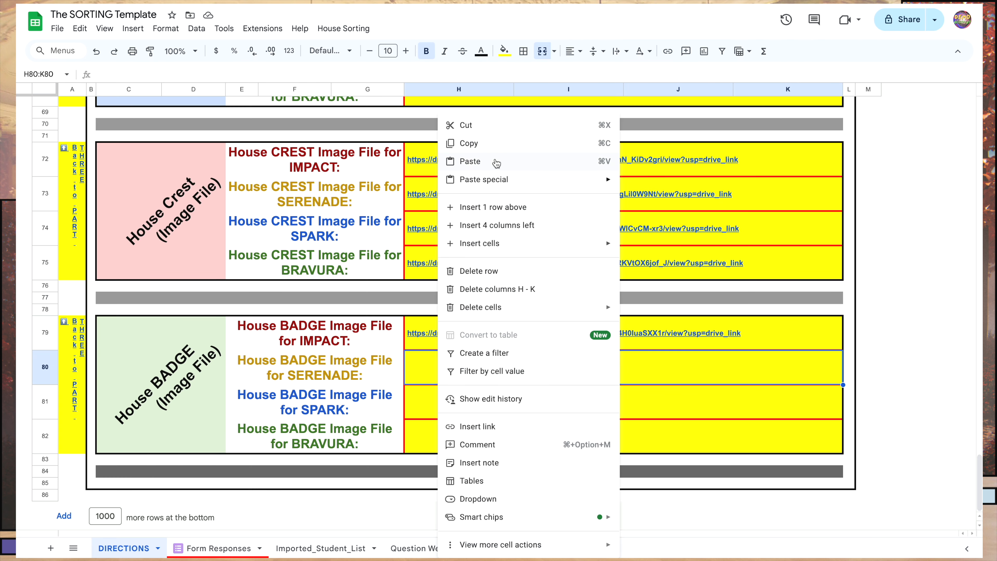
left_click(495, 162)
Copy the share link of Spark Badge (Beak).png into the House BADGE Image File for SPARK cell
key("ctrl+Tab")
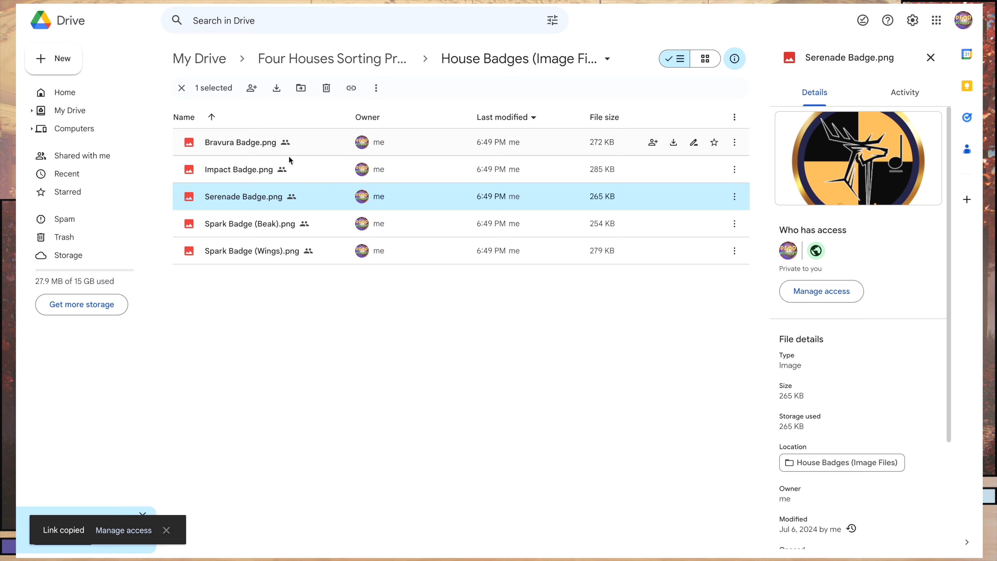
right_click(240, 227)
mouse_move(313, 336)
left_click(469, 358)
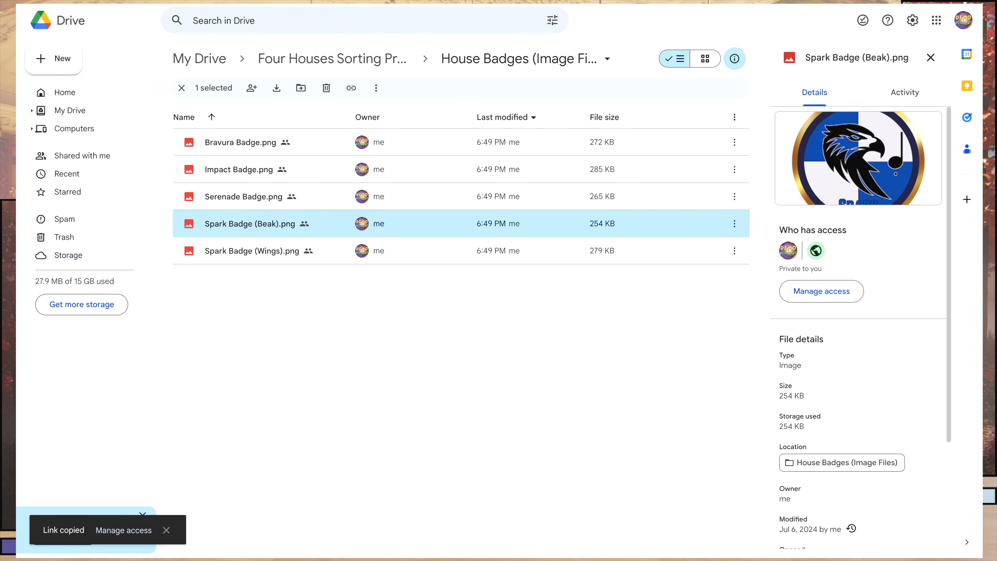
key("ctrl+Tab")
right_click(473, 401)
left_click(500, 161)
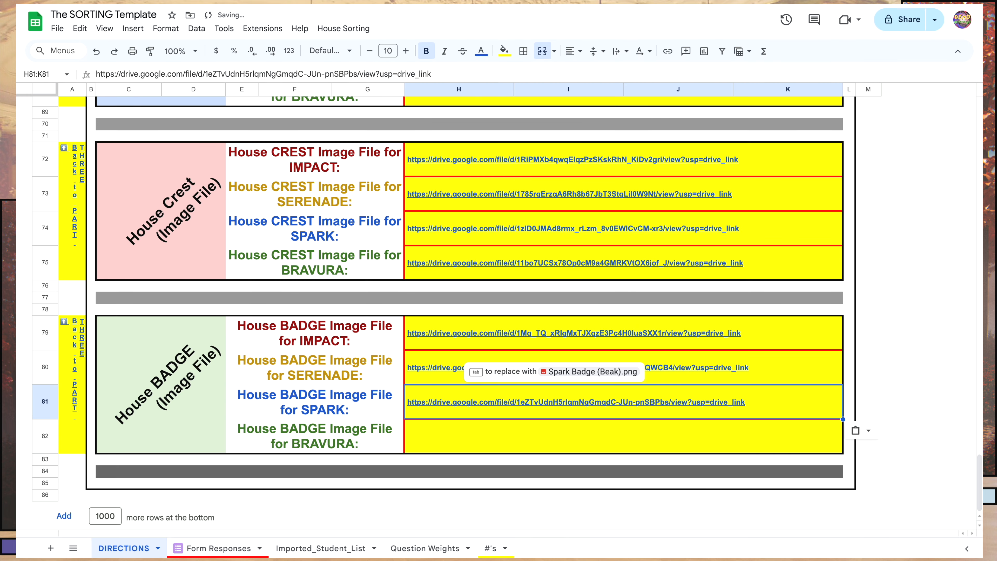
Copy the share link of Bravura Badge.png into the House BADGE Image File for BRAVURA cell
key("ctrl+Tab")
right_click(238, 146)
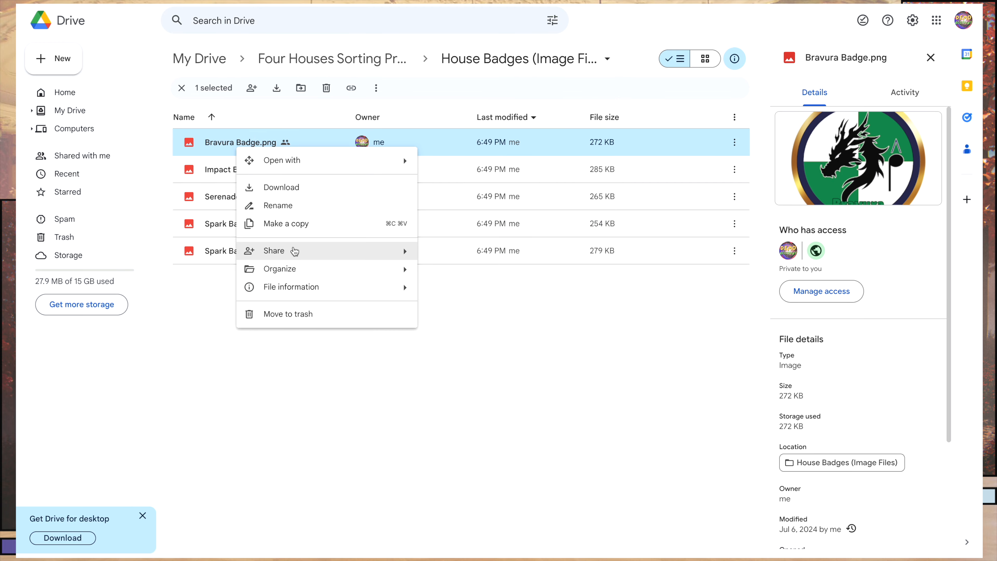
mouse_move(393, 252)
left_click(456, 334)
key("ctrl+Tab")
right_click(510, 434)
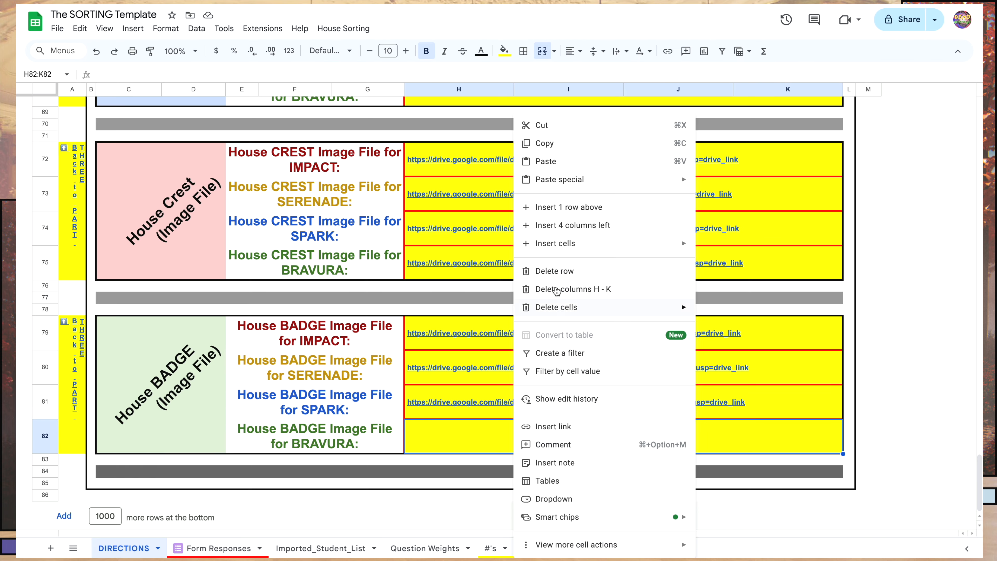
left_click(549, 95)
left_click(340, 397)
Check that each Google Doc Welcome Letter link in rows 58 to 61 matches the house named beside it
scroll(340, 397, "up", 10)
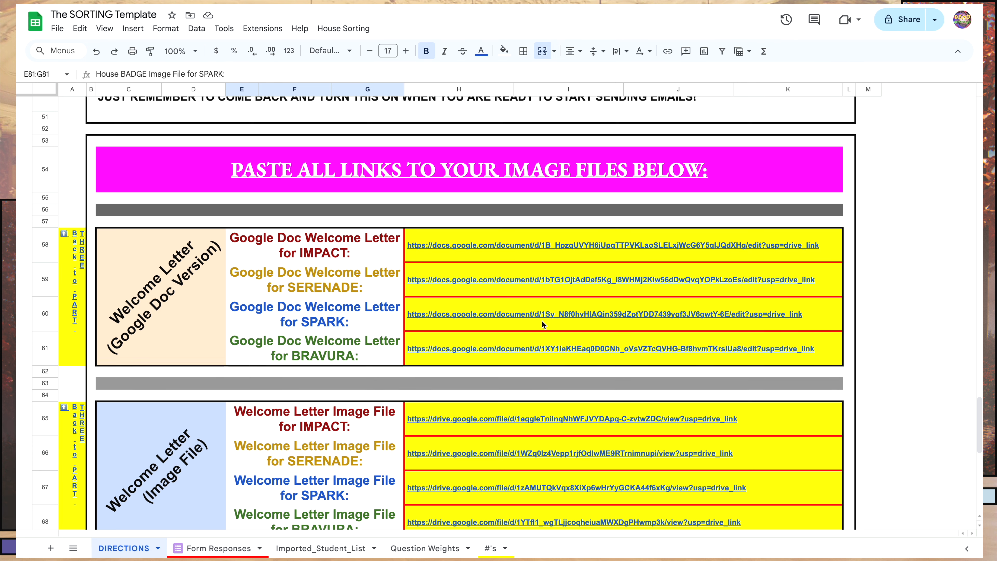
mouse_move(505, 333)
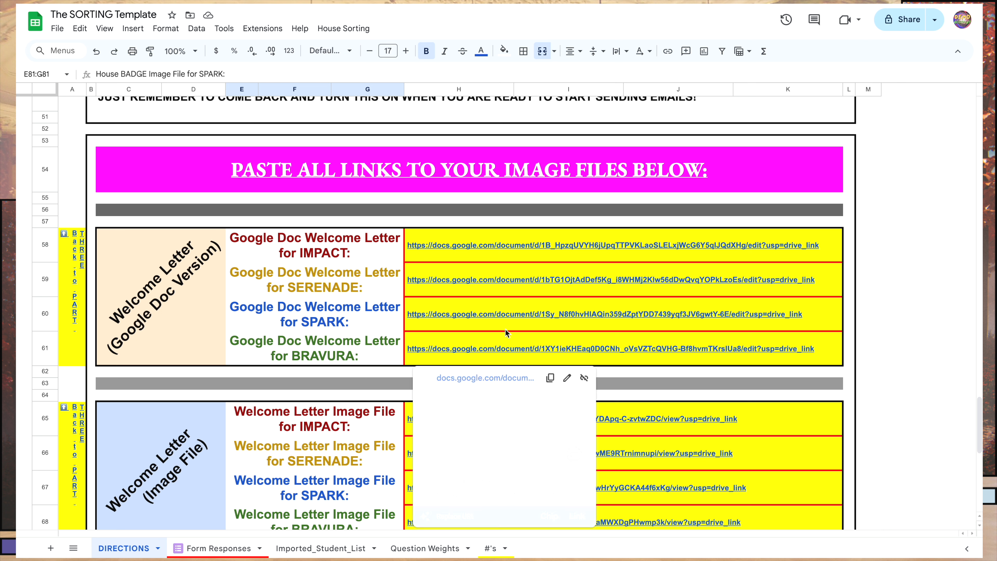
left_click(342, 245)
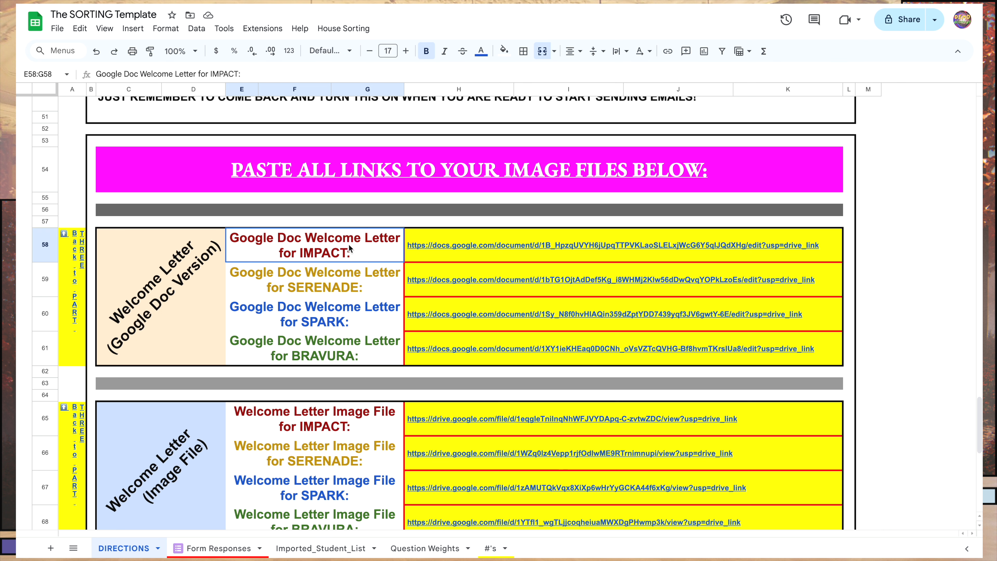
left_click(450, 280)
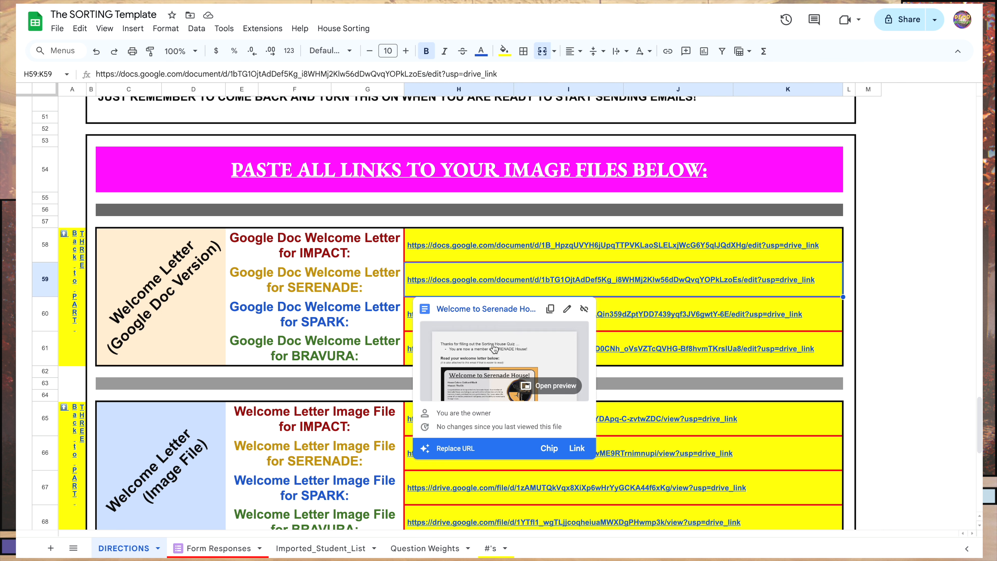
left_click(632, 308)
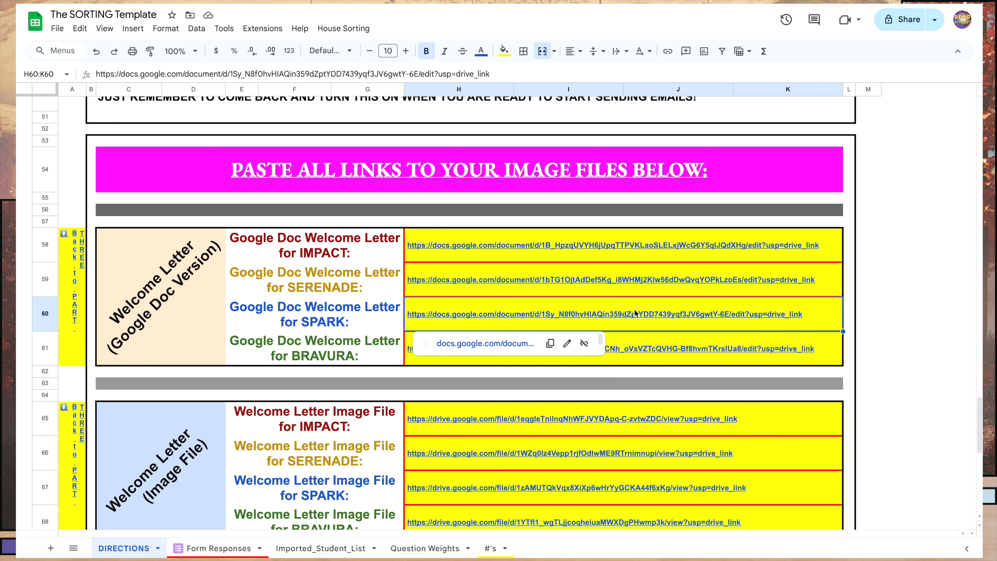
left_click(639, 342)
left_click(321, 348)
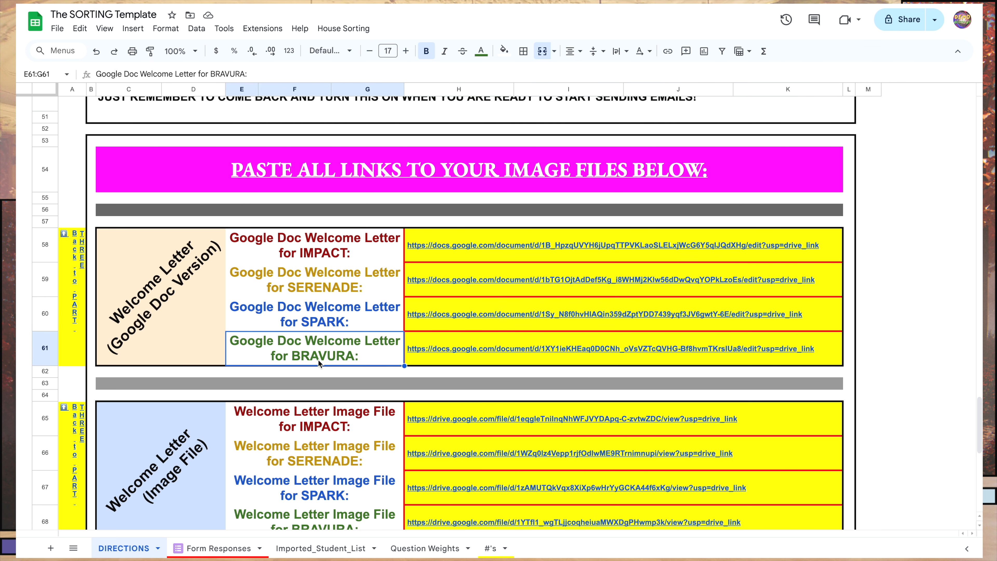
Check the link previews of the Welcome Letter Image Files in rows 65 to 68 against their house labels
scroll(318, 360, "down", 3)
left_click(417, 268)
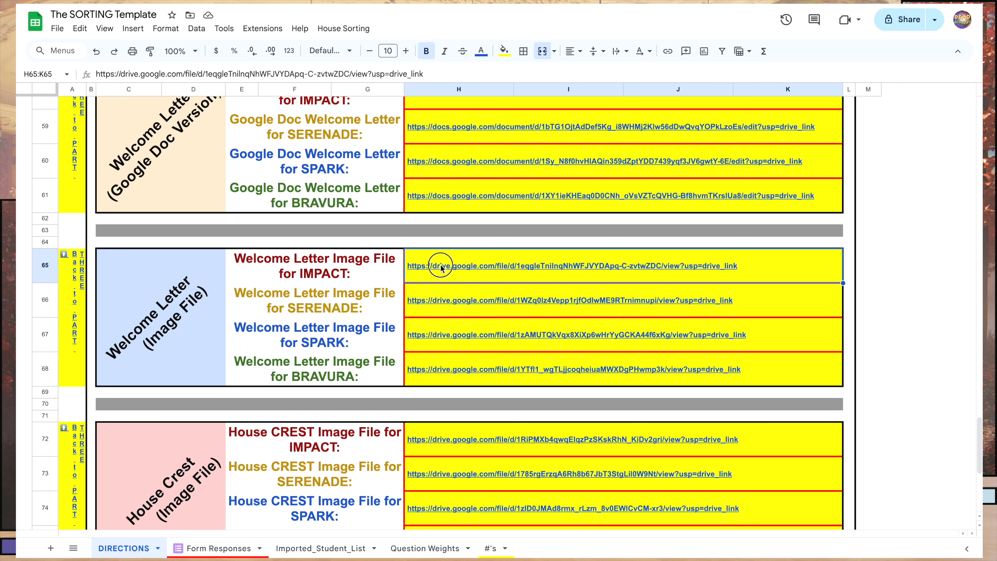
left_click(445, 305)
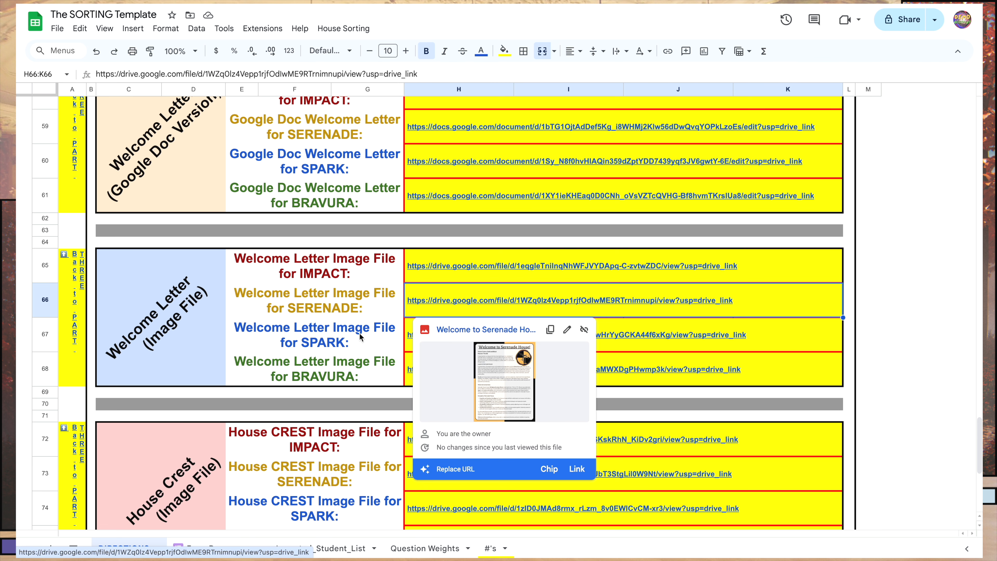
left_click(434, 335)
left_click(453, 373)
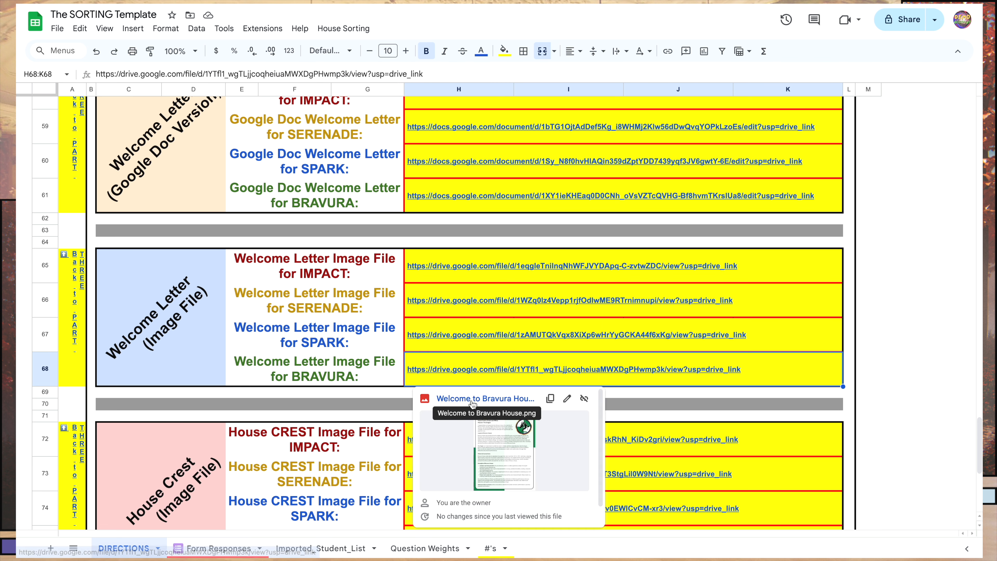
left_click(392, 373)
Check the House CREST Image File links in rows 72 to 75 against their house labels
scroll(392, 376, "down", 3)
left_click(437, 330)
left_click(443, 350)
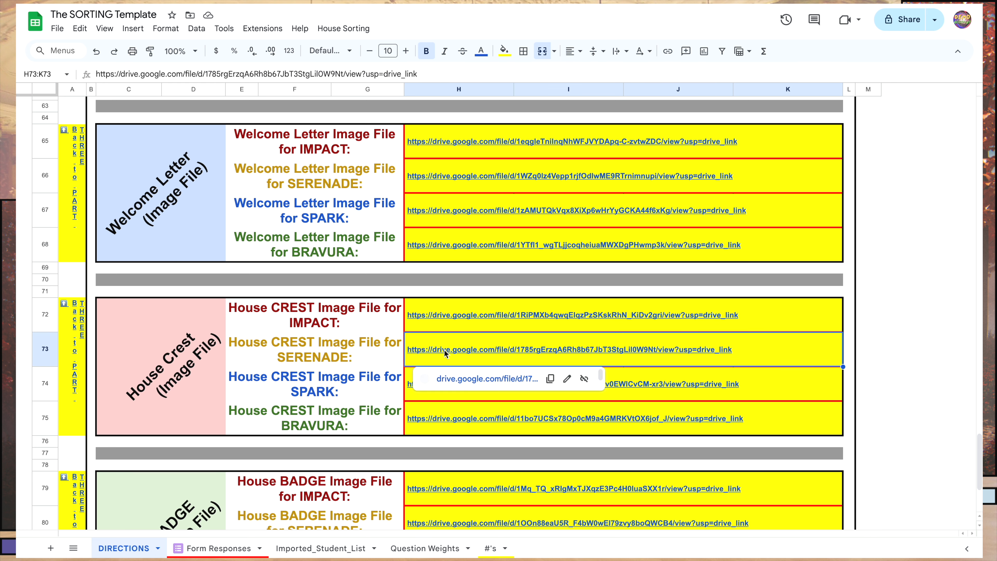
left_click(398, 383)
left_click(418, 384)
left_click(398, 417)
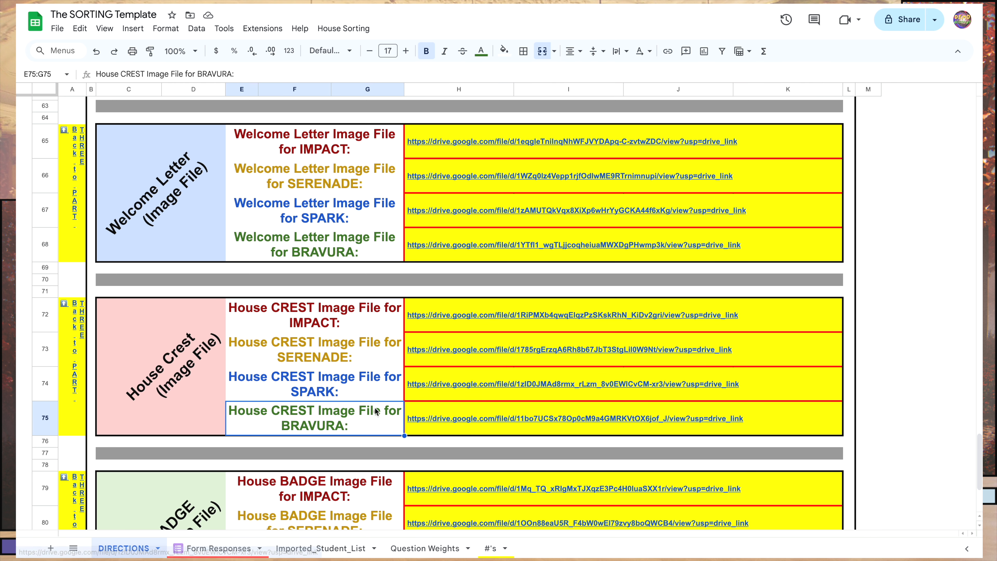
left_click(438, 419)
left_click(375, 418)
Check the link previews of the House BADGE Image Files in rows 79 to 82 against their house labels
scroll(376, 419, "down", 4)
left_click(458, 335)
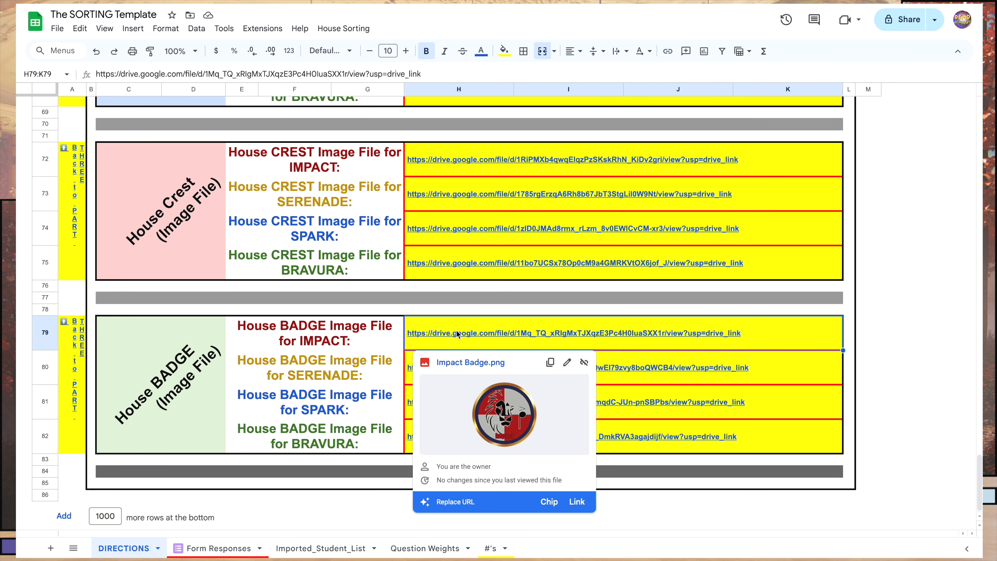
left_click(388, 344)
left_click(430, 368)
left_click(695, 403)
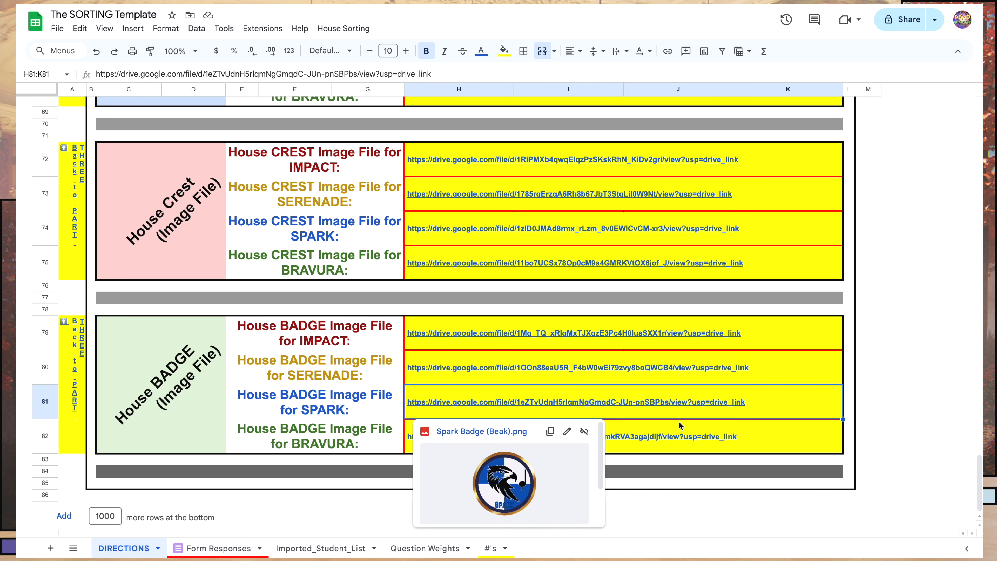
left_click(669, 444)
left_click(308, 400)
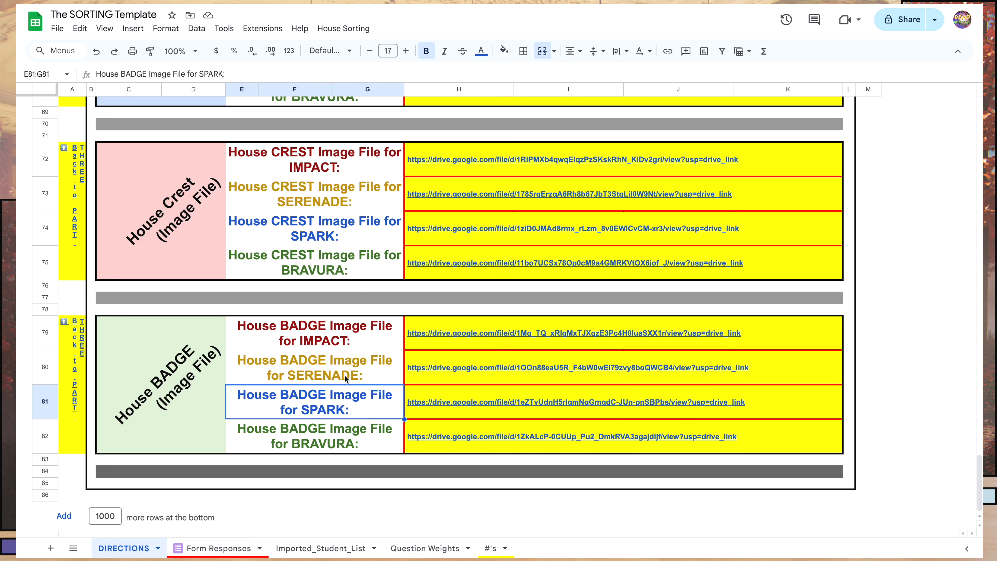
mouse_move(443, 357)
mouse_move(408, 334)
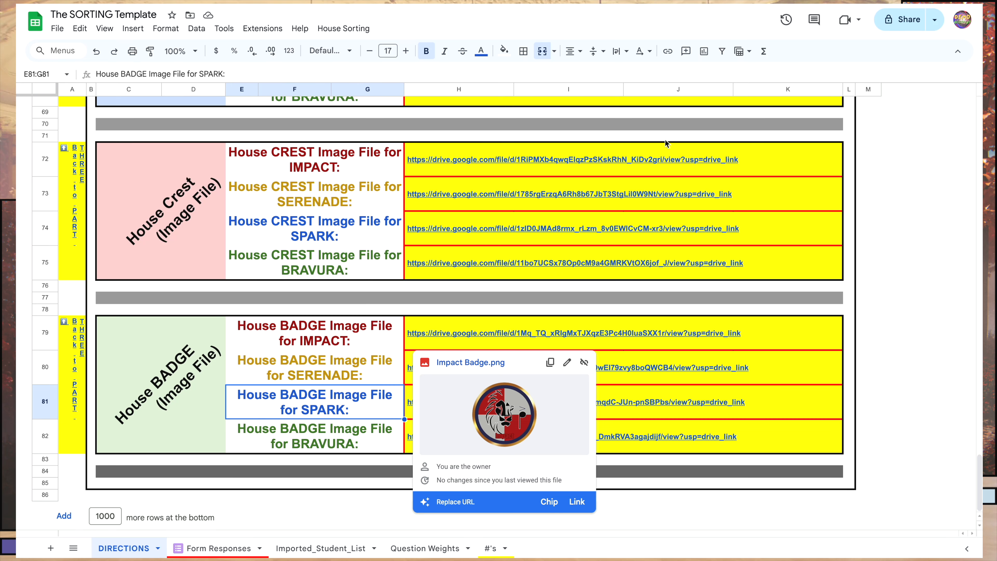